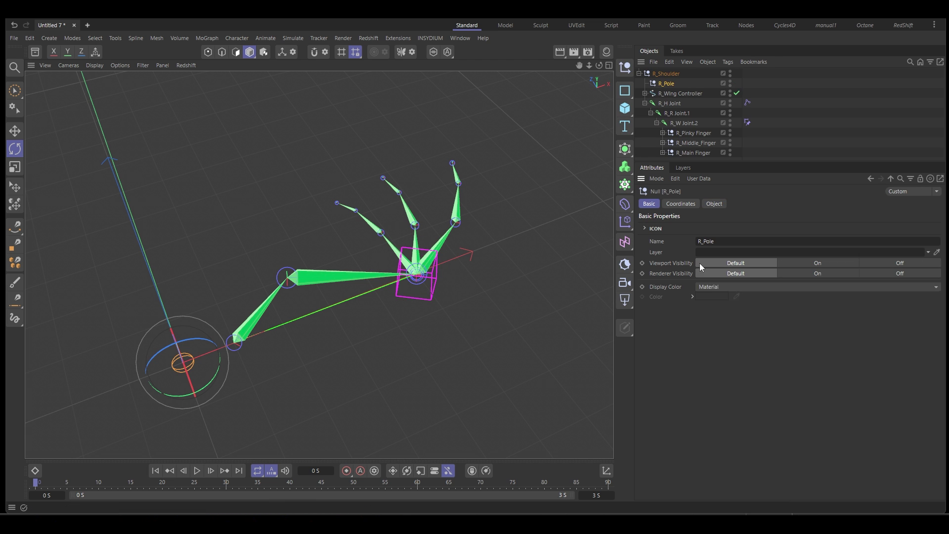
Step: Review the finished rig: colour R_Pole blue, move it near the elbow, inspect the IK tag
left_click(712, 296)
left_click(771, 358)
key("e")
left_click_drag(183, 362, 307, 280)
left_click(747, 102)
left_click_drag(773, 161, 781, 133)
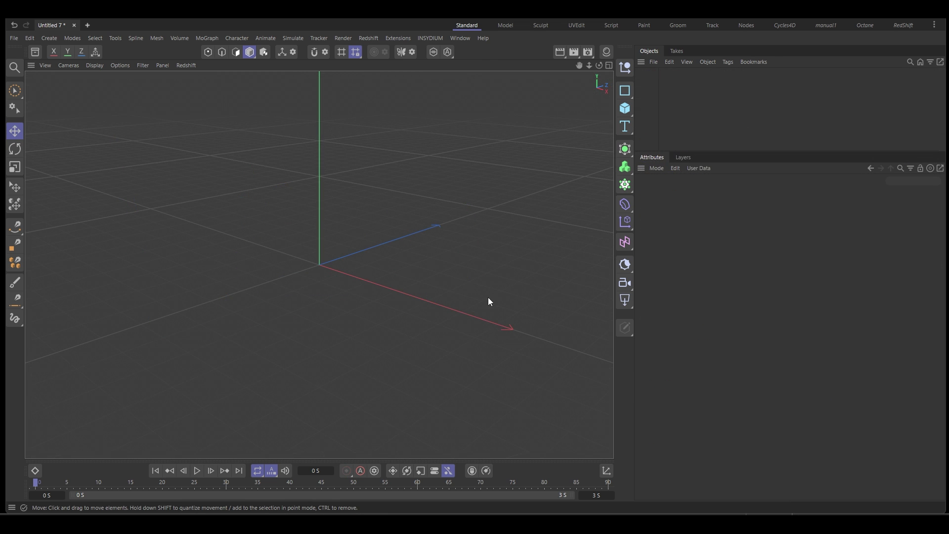
Step: Maximize the Top view from the four-view layout, then zoom out and pan to frame the origin
left_click(609, 66)
middle_click(538, 124)
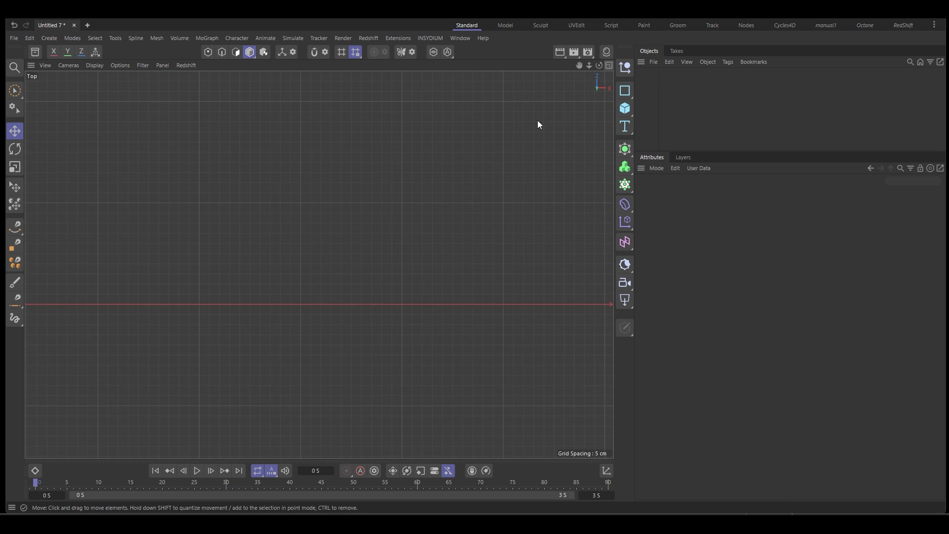
scroll(395, 282, "down", 3)
middle_click_drag(395, 281, 543, 274)
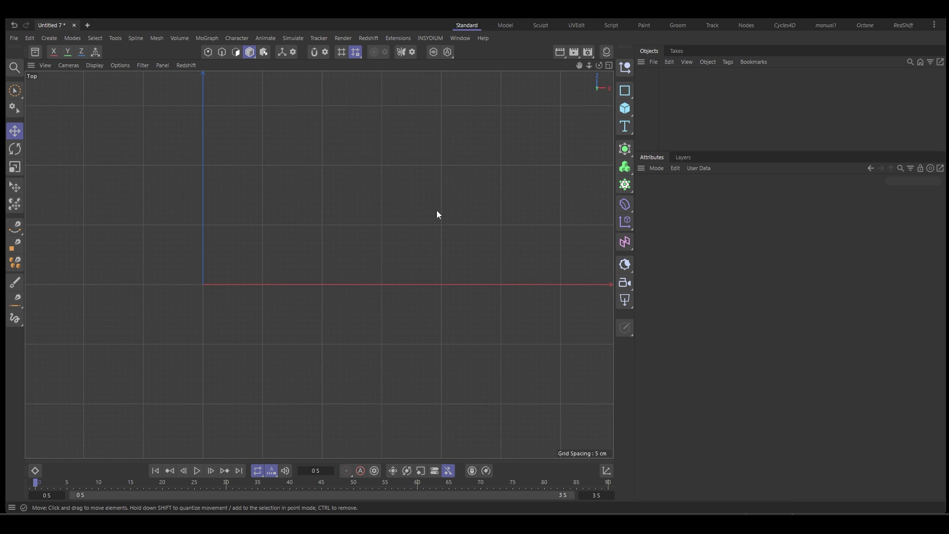
Step: Draw shoulder, elbow and wrist joints with the Joint Tool, bending up at the elbow
left_click(236, 40)
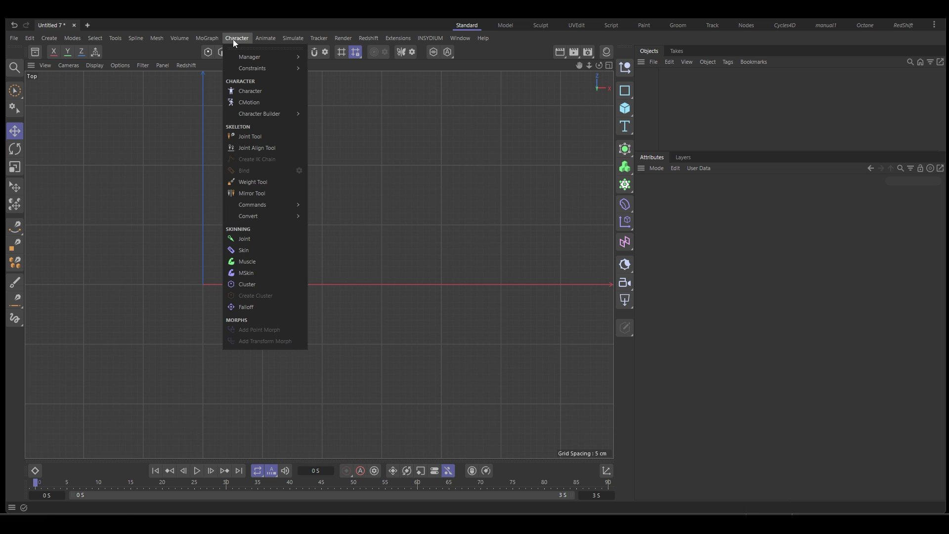
left_click(256, 142)
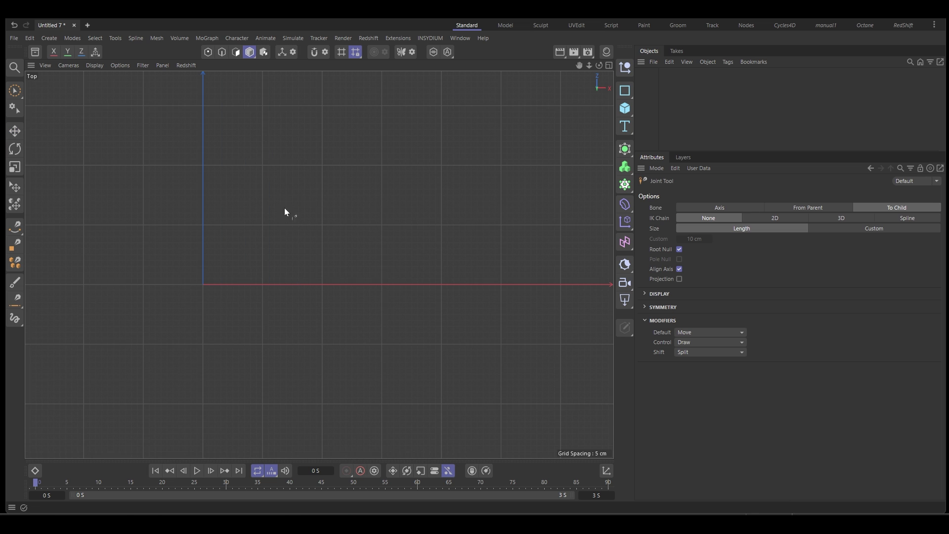
left_click(263, 286, "ctrl")
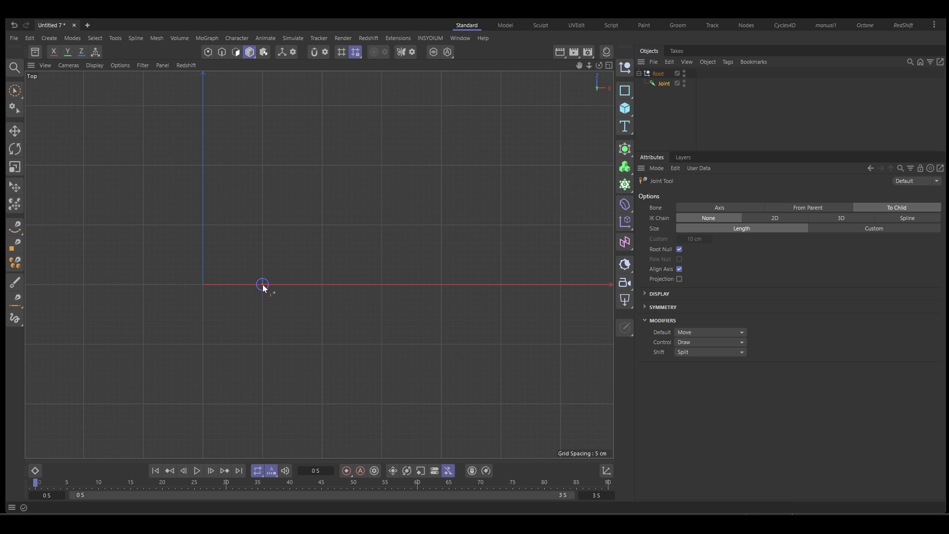
left_click(355, 226, "ctrl")
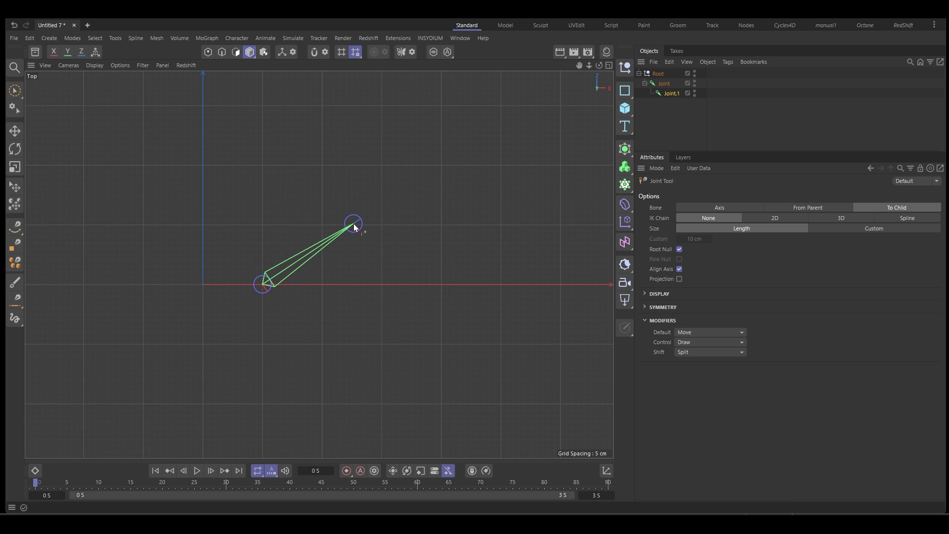
left_click(502, 286, "ctrl")
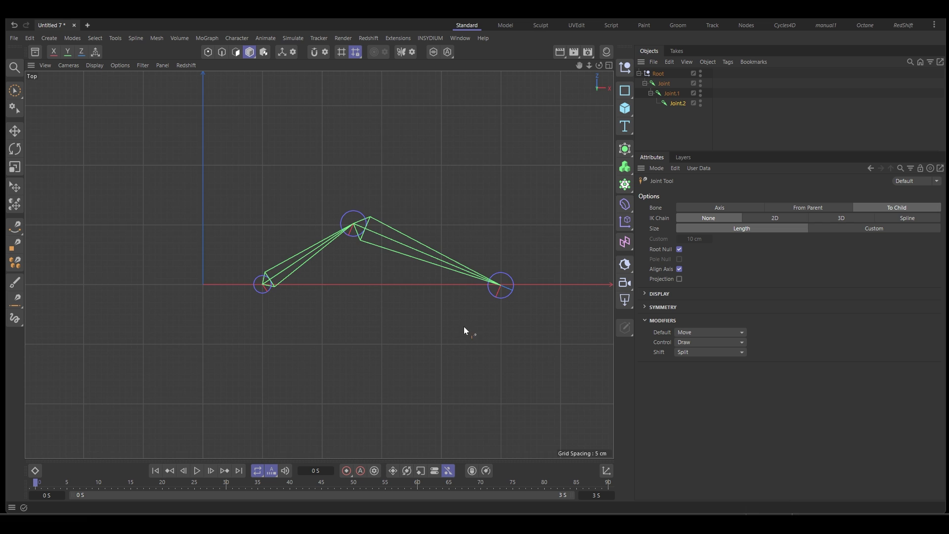
middle_click_drag(463, 326, 398, 337, "alt")
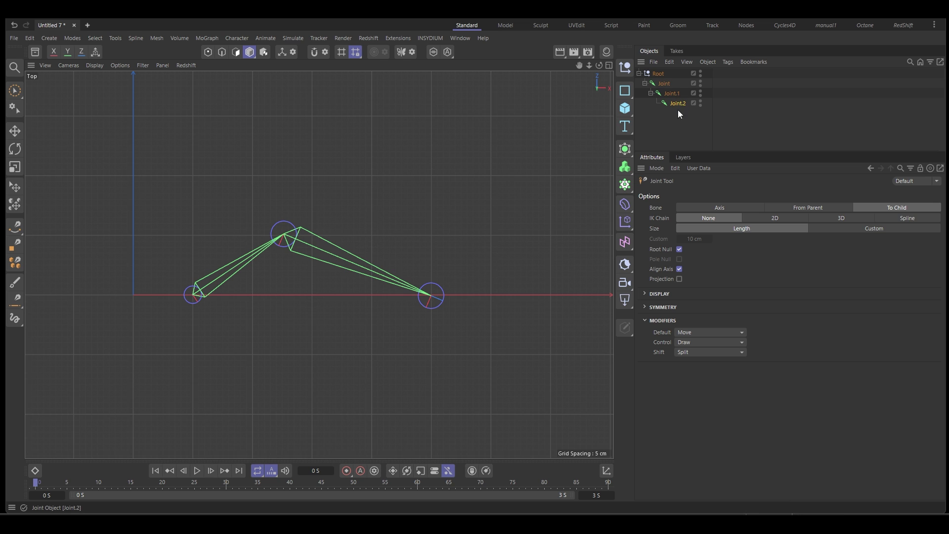
Step: Draw a first finger chain from the wrist up to a fingertip at the top right
left_click(675, 126)
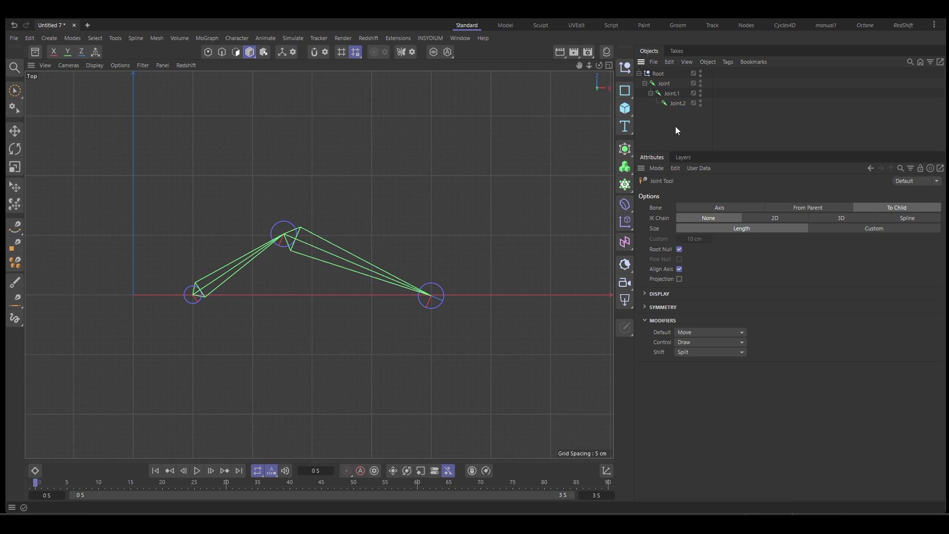
left_click(432, 300, "ctrl")
left_click(507, 221, "ctrl")
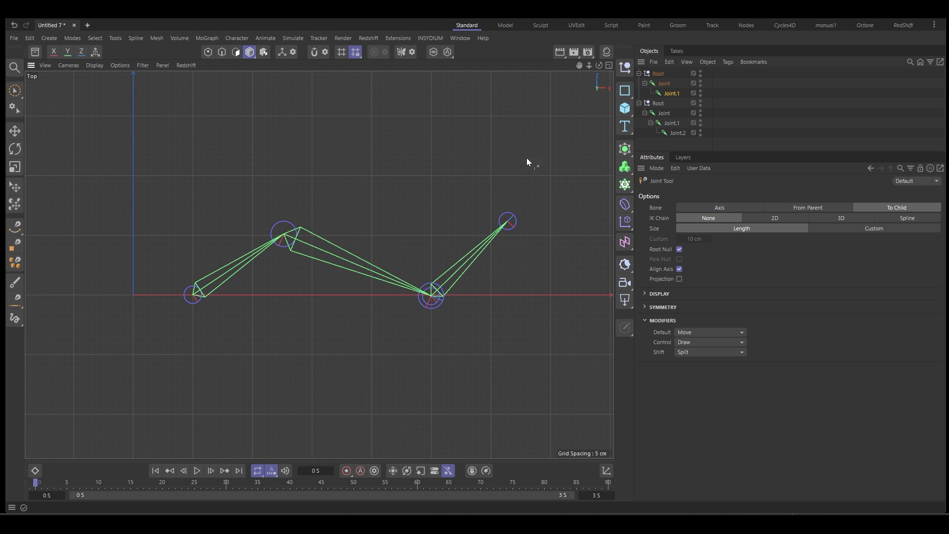
left_click(537, 149, "ctrl")
left_click(544, 104, "ctrl")
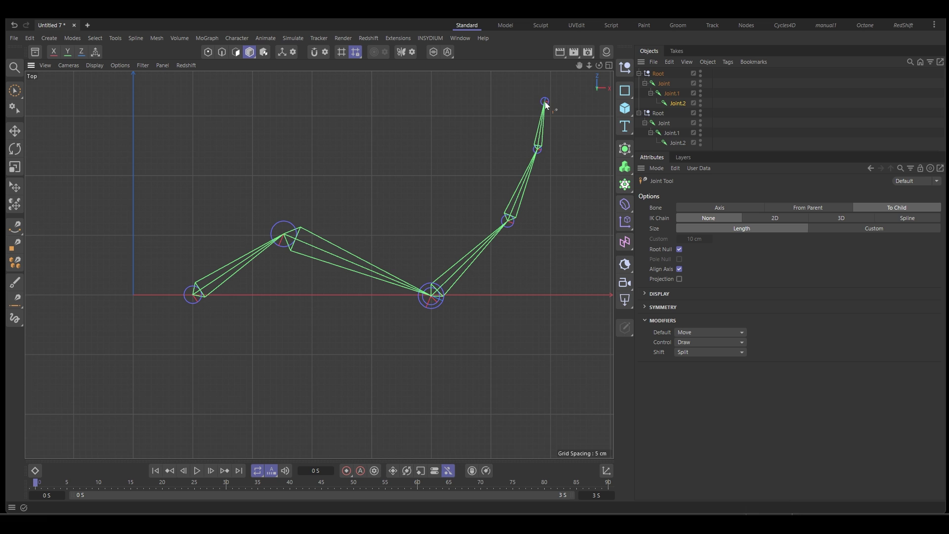
Step: Add a second and third finger chain fanning upward from the wrist joint
left_click(730, 114)
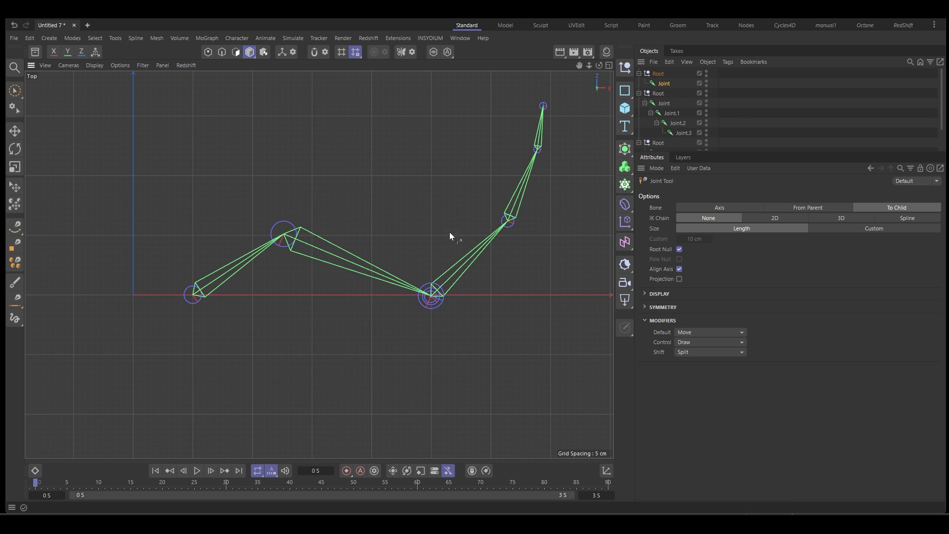
left_click(456, 218, "ctrl")
left_click(459, 153, "ctrl")
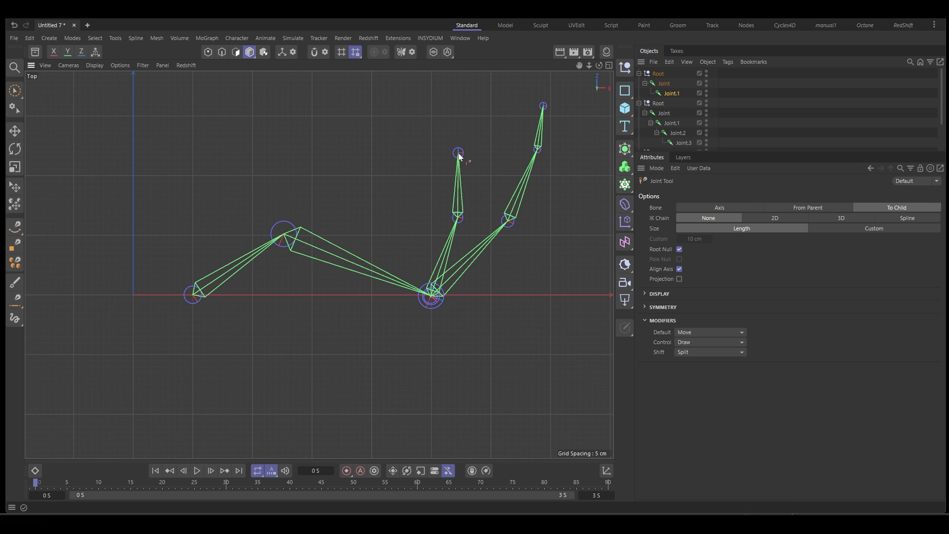
left_click(445, 118, "ctrl")
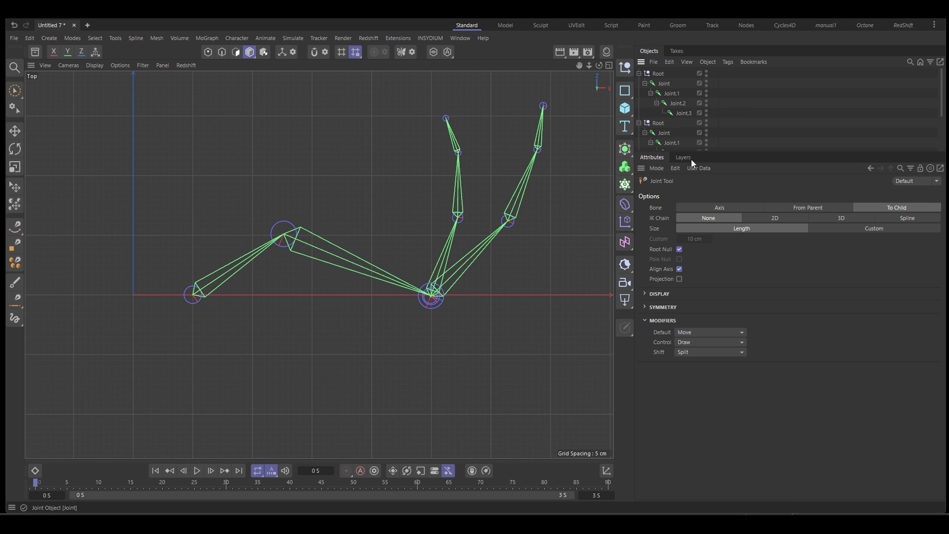
left_click(431, 298, "ctrl")
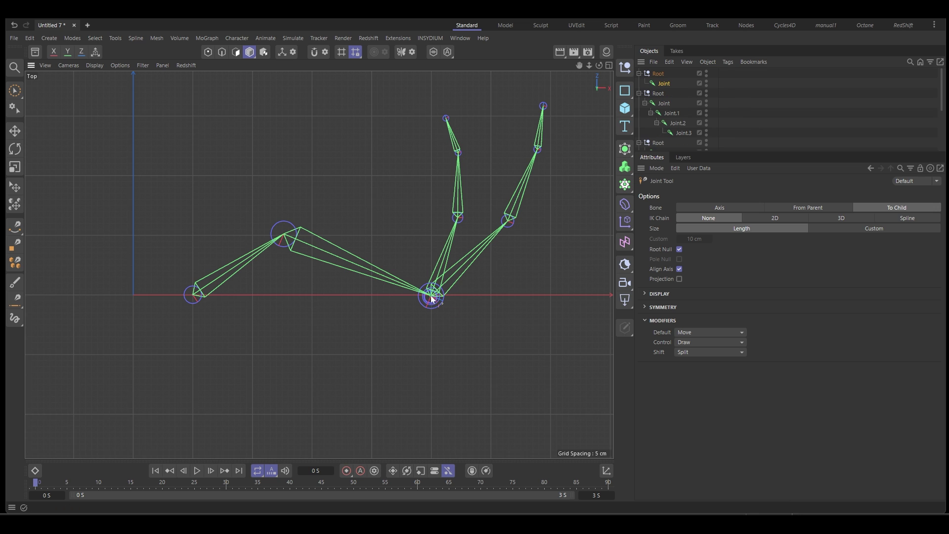
left_click(417, 216, "ctrl")
left_click(393, 165, "ctrl")
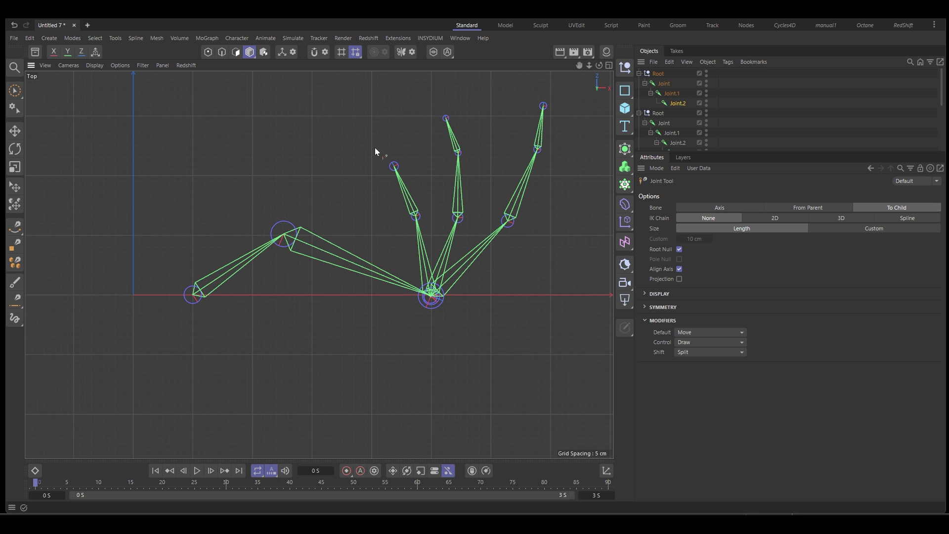
left_click(373, 146, "ctrl")
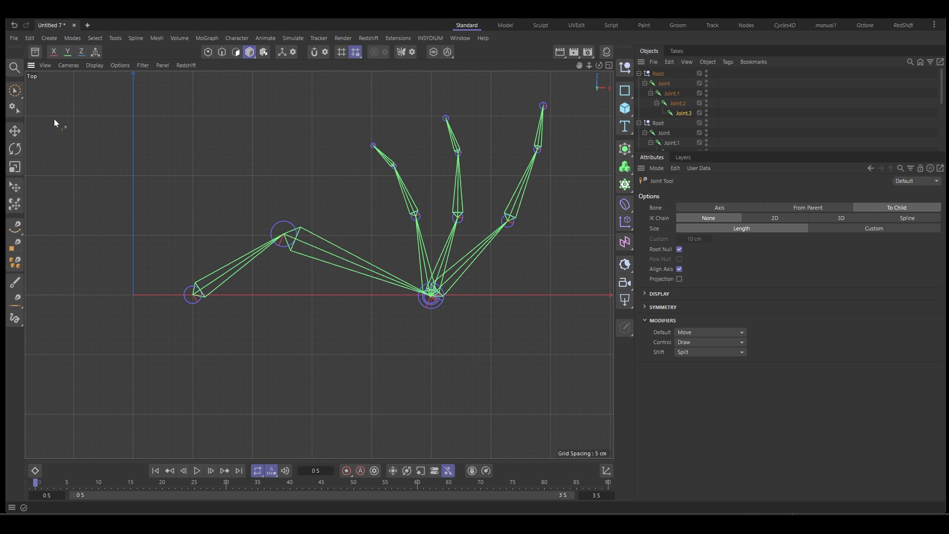
Step: Move Joint.2 and Joint.1 of the leftmost finger into place, then enlarge the Object Manager list
left_click(15, 131)
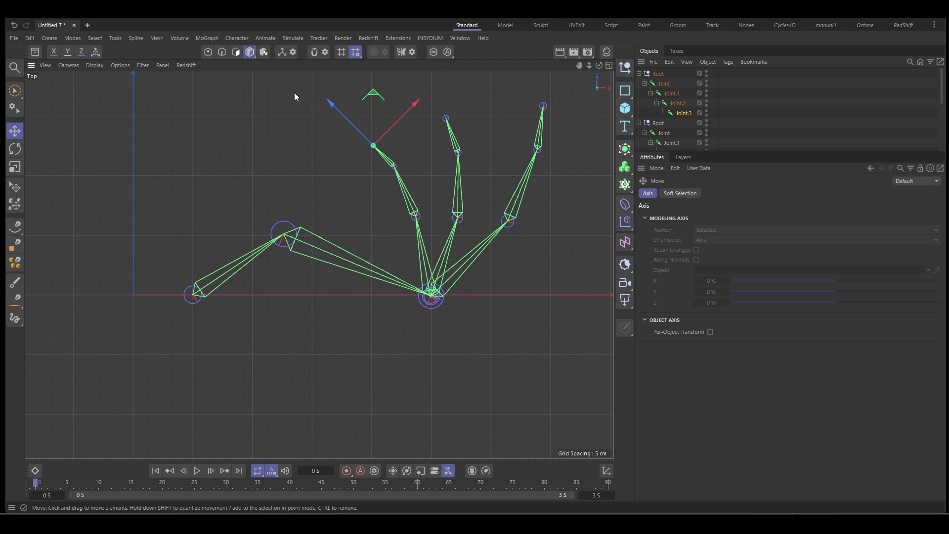
left_click(396, 169)
left_click_drag(404, 169, 411, 174)
left_click_drag(420, 216, 384, 226)
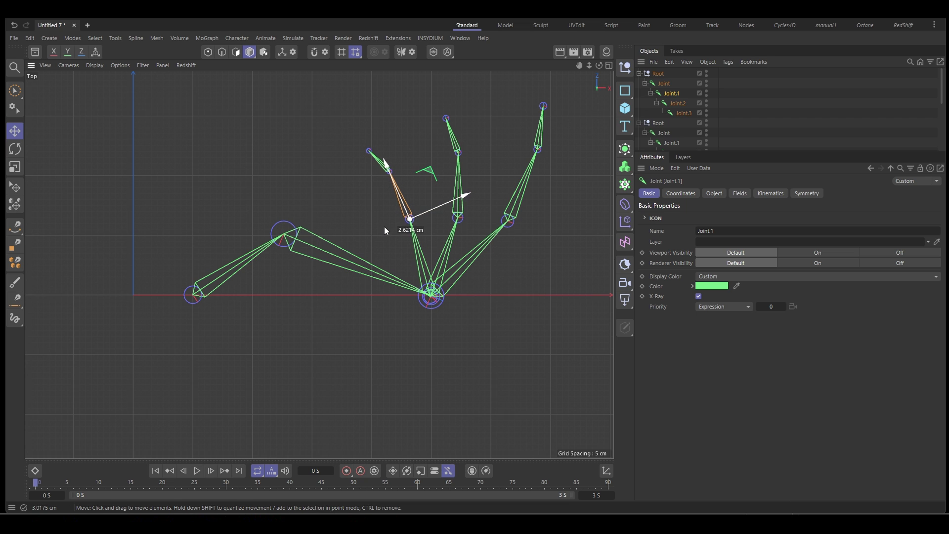
left_click(737, 123)
left_click_drag(750, 152, 756, 255)
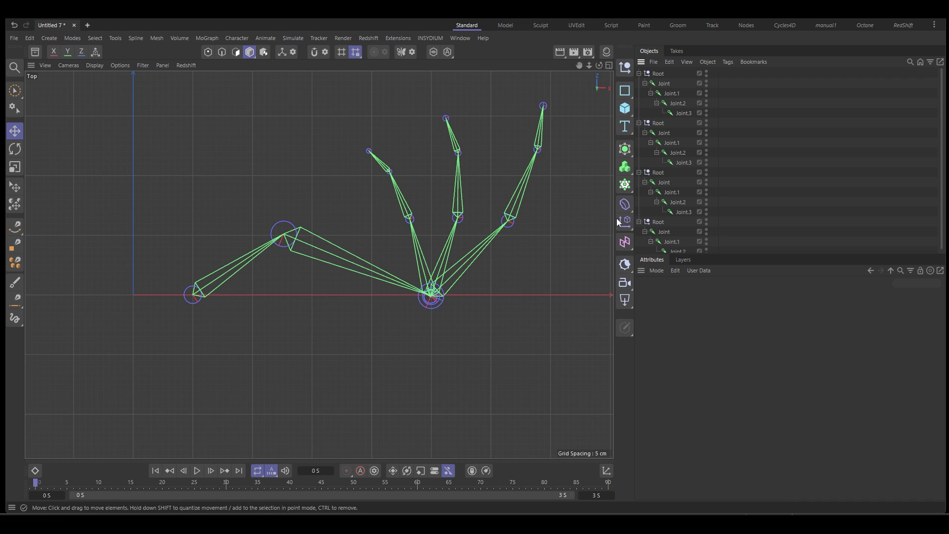
Step: Rename the arm chain's root null to R_Shoulder
scroll(701, 184, "down", 1)
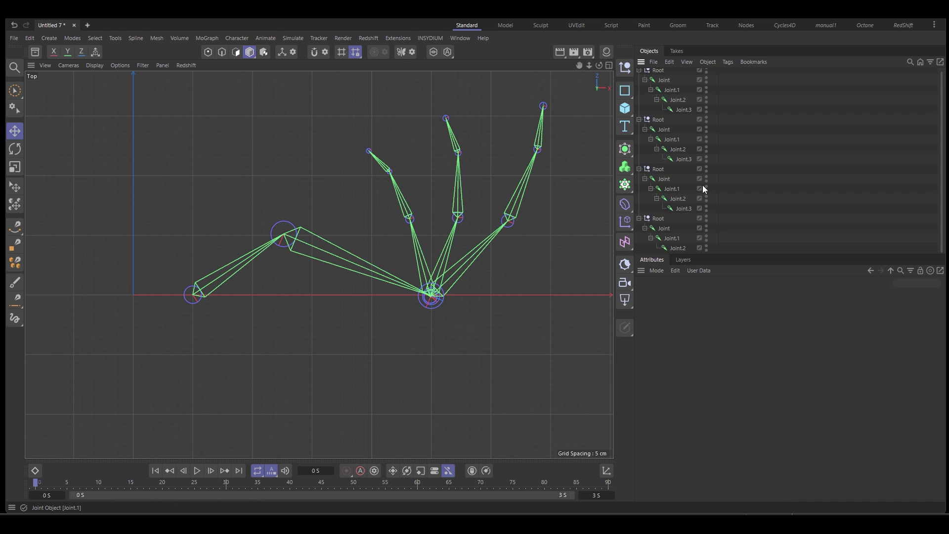
left_click(659, 220)
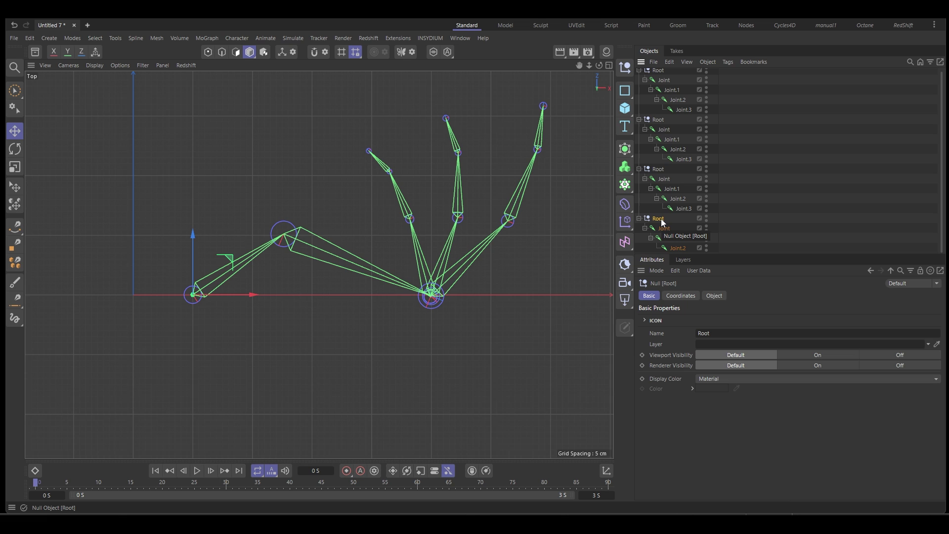
double_click(662, 220)
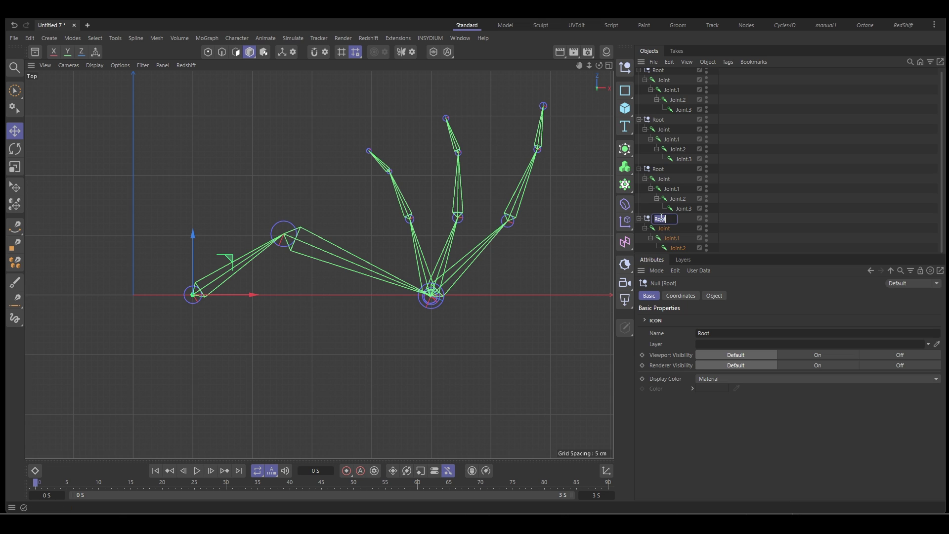
type("R")
type("Pi")
type("oulder")
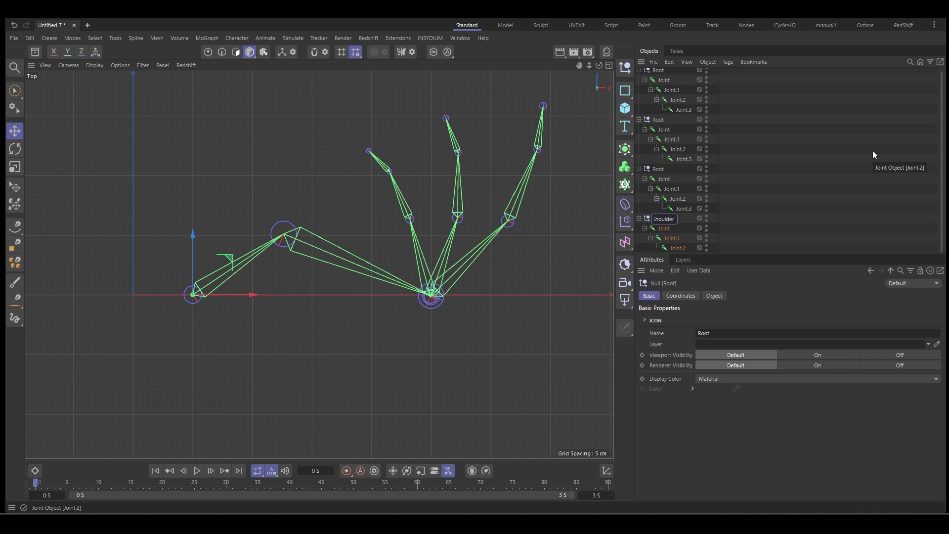
key("Home")
key("Tab")
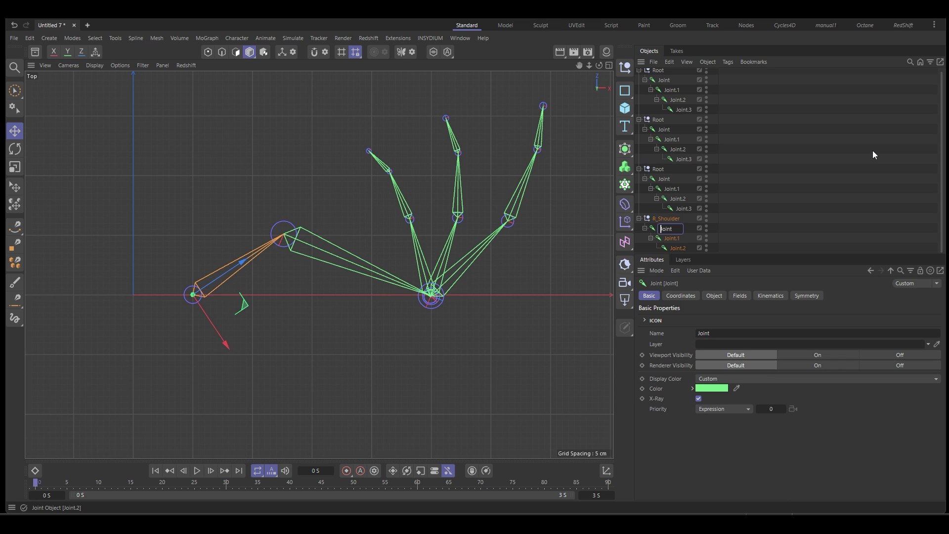
Step: Rename the arm joints R_H Joint, R_R Joint.1 and R_W Joint.2
type("R_H")
key("Tab")
type("R_")
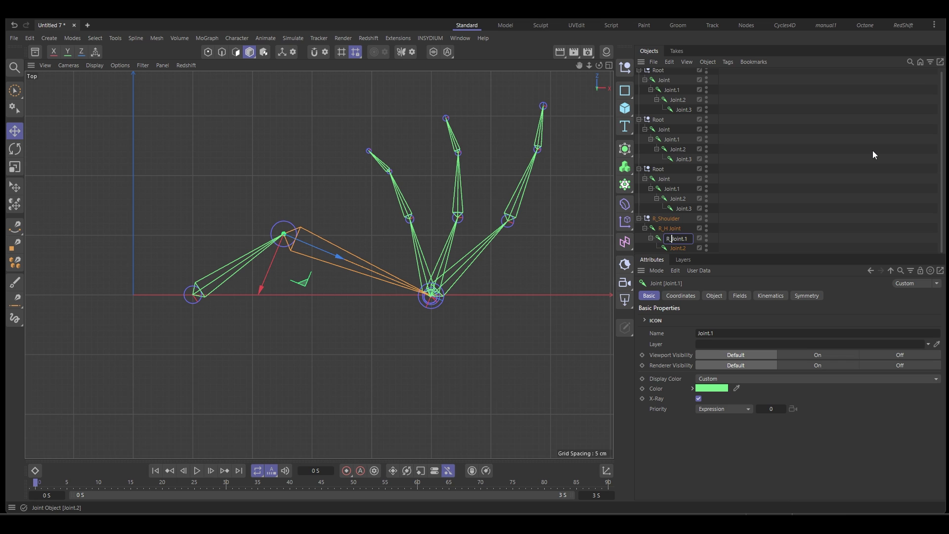
type("R")
key("Tab")
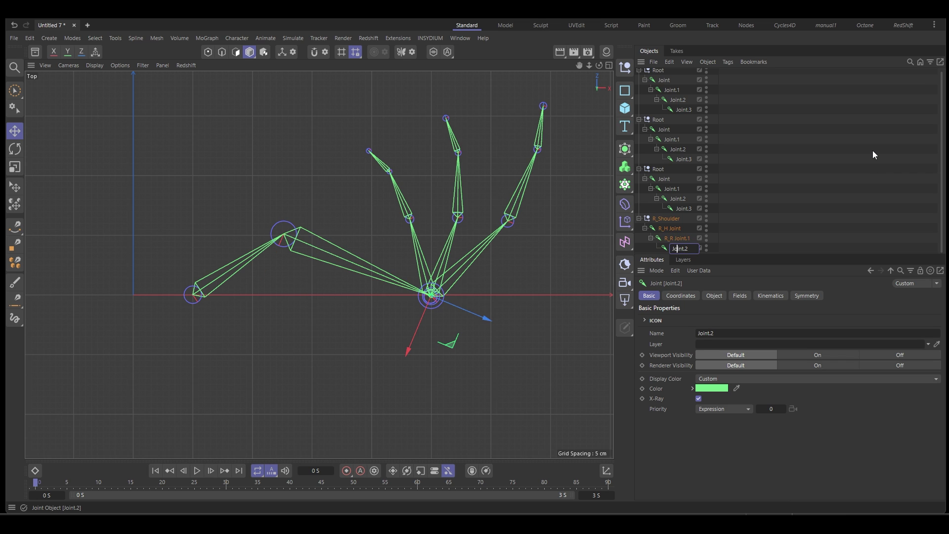
type("R_W")
left_click(719, 239)
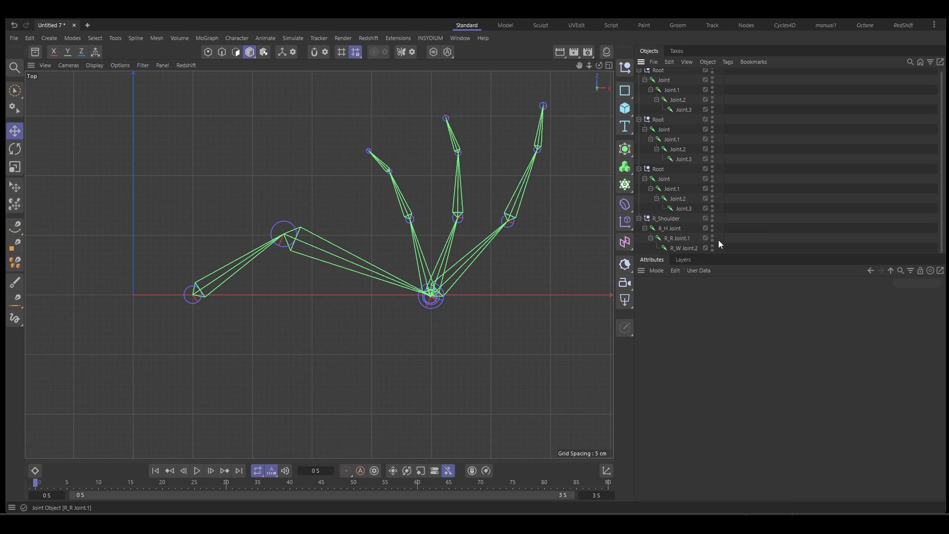
left_click(673, 228)
left_click(681, 247)
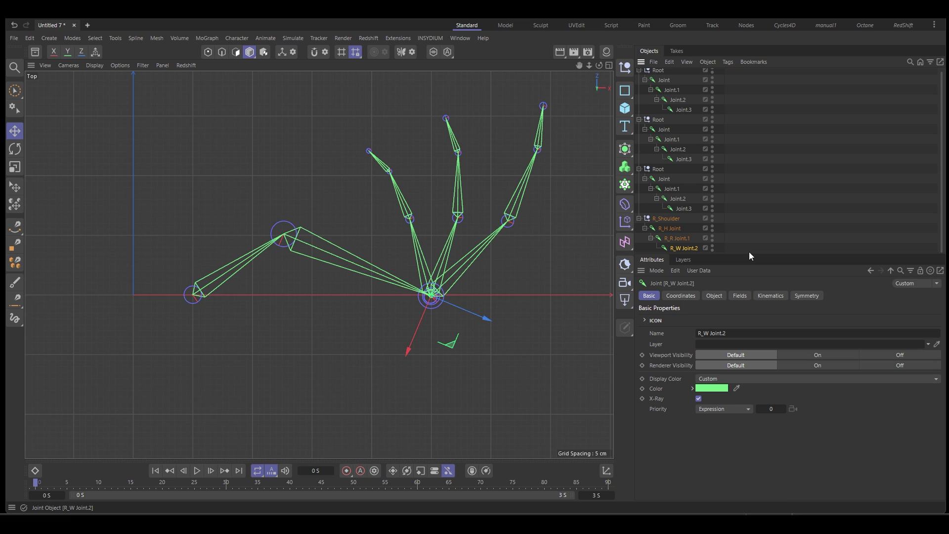
left_click_drag(749, 254, 746, 290)
Step: Rotate the third Root finger chain slightly clockwise, outward
left_click(662, 173)
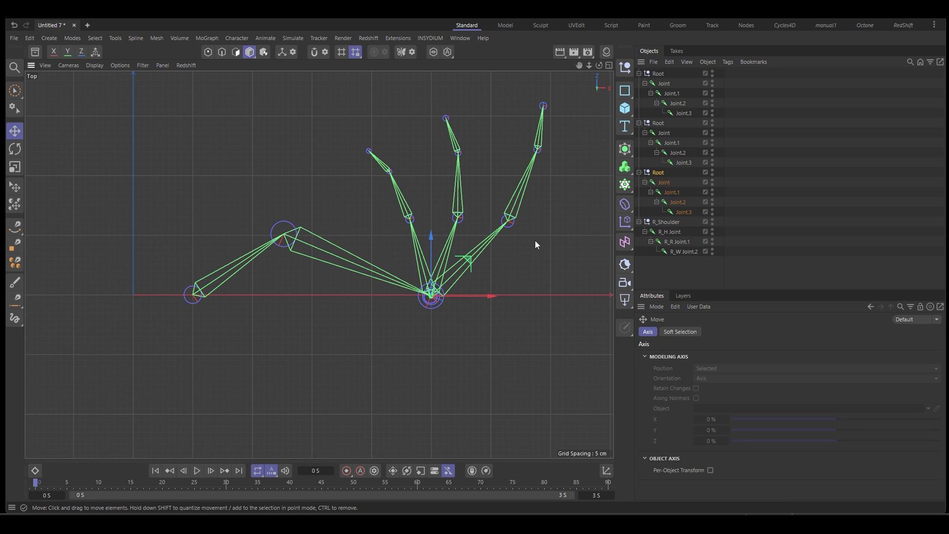
key("r")
left_click_drag(538, 245, 543, 254)
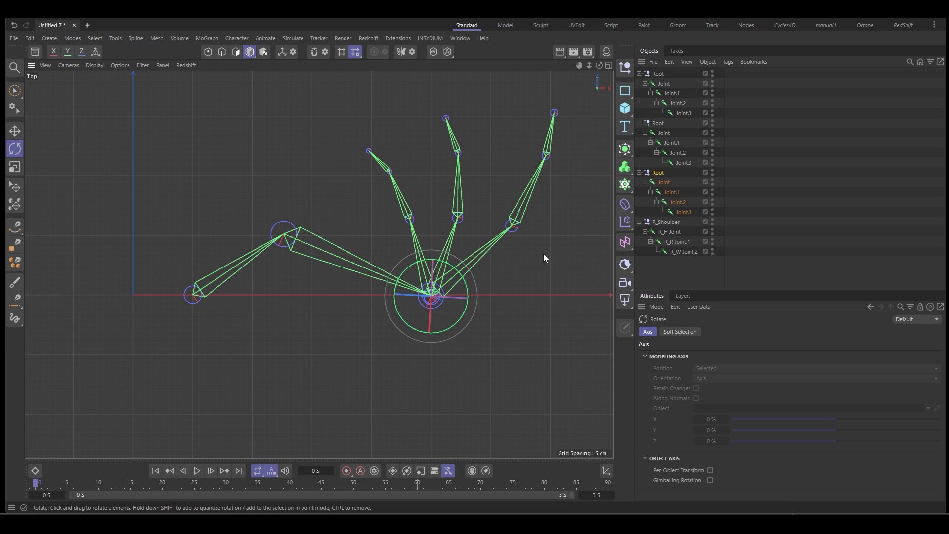
Step: Rename that chain R_Main Finger, with joints R_Main FingerJoint through R_Main FingerJoint.3
left_click(663, 174)
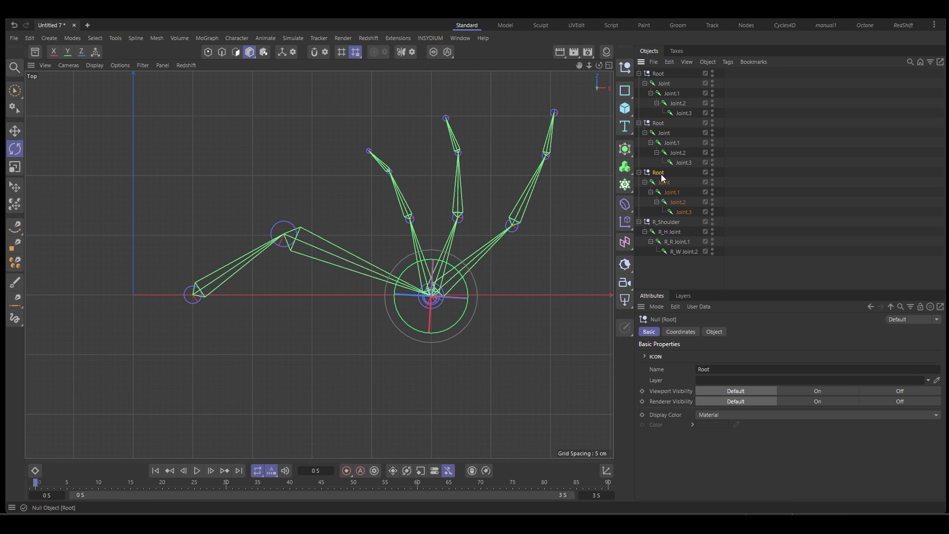
double_click(660, 173)
type("R_Main Finger")
key("BackSpace")
key("BackSpace")
key("BackSpace")
key("BackSpace")
key("BackSpace")
key("BackSpace")
key("BackSpace")
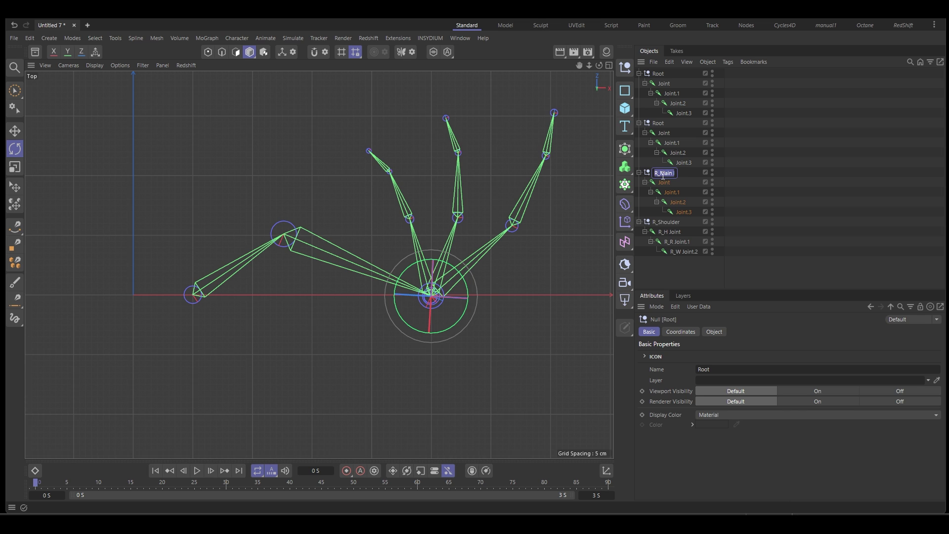
key("Tab")
type("R_Main Finger")
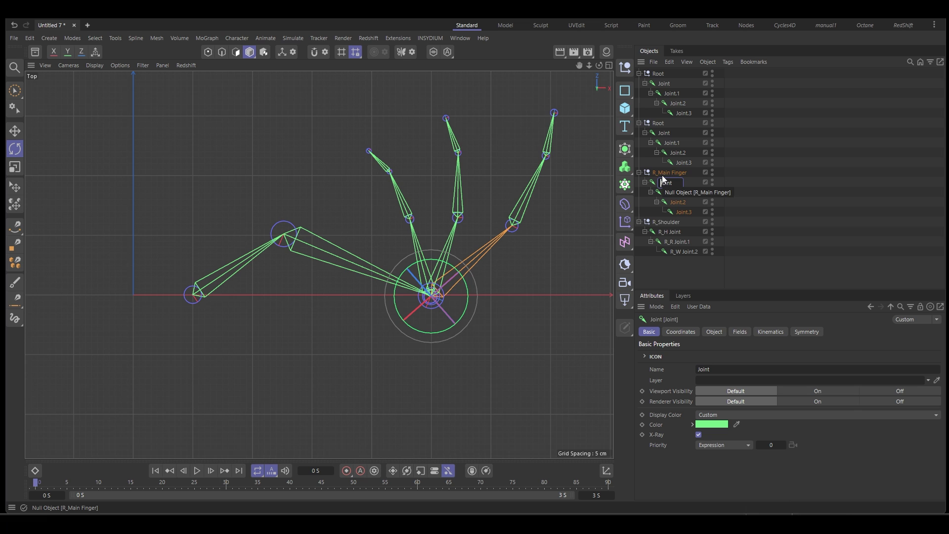
key("Tab")
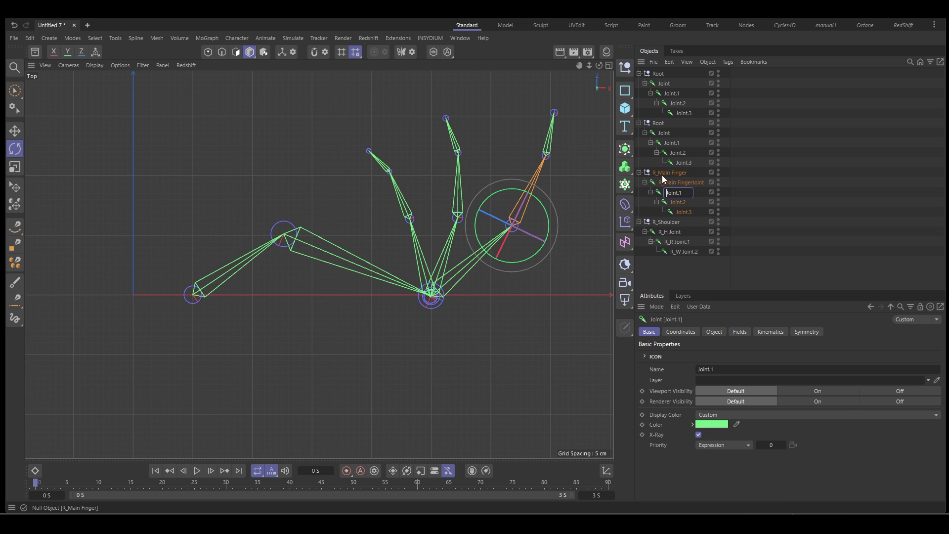
key("Tab")
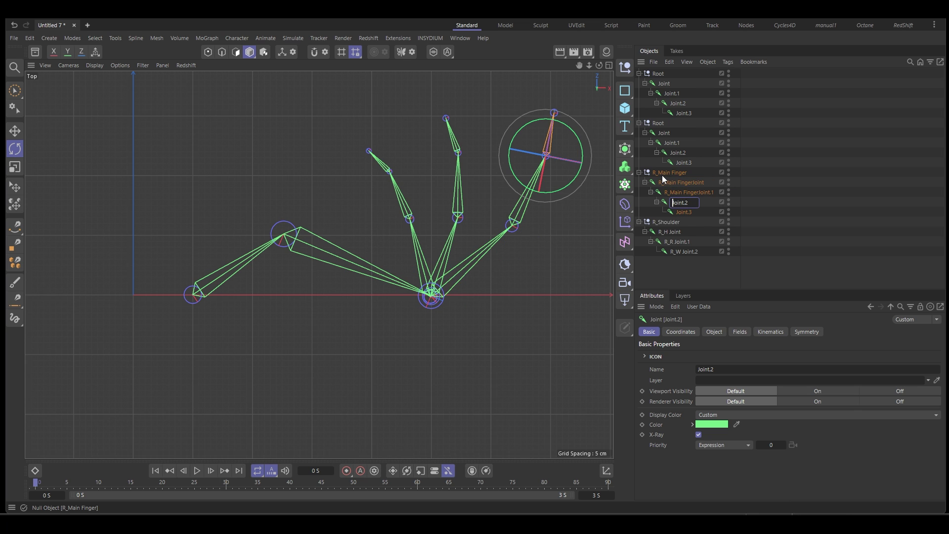
type("R_Main Finger")
key("Tab")
type("R_Main Finger")
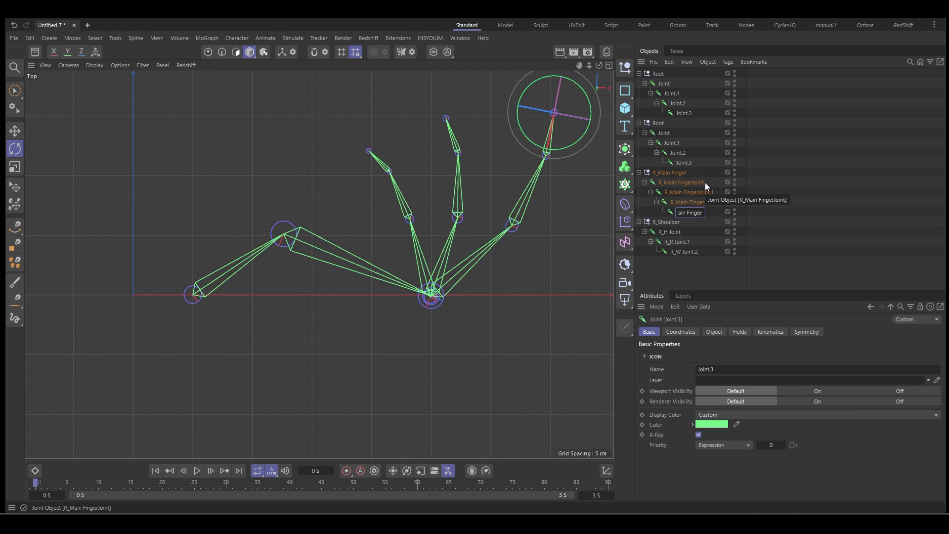
left_click(762, 210)
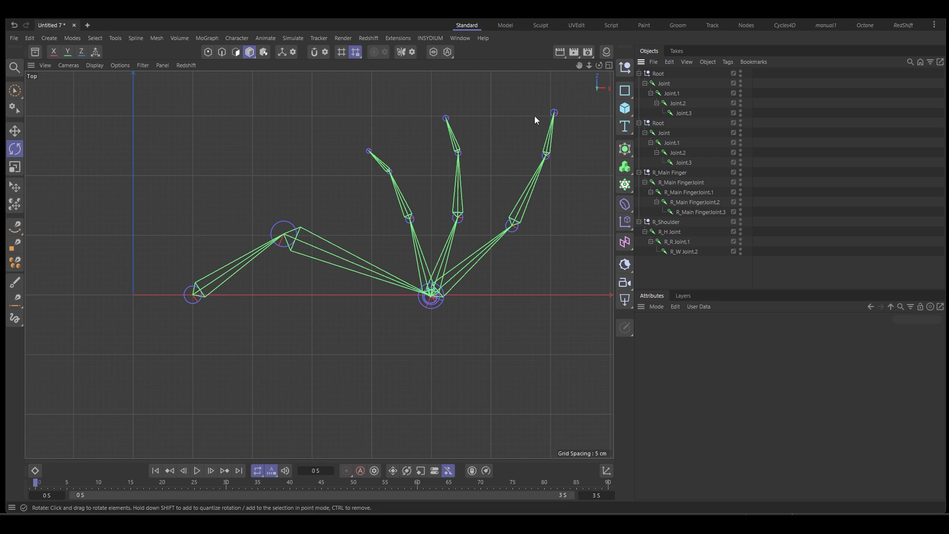
Step: Rename the second Root R_Middle_Finger, with joints R_Middle_FingerJoint through R_Middle_FingerJoint.3
left_click(660, 124)
double_click(661, 126)
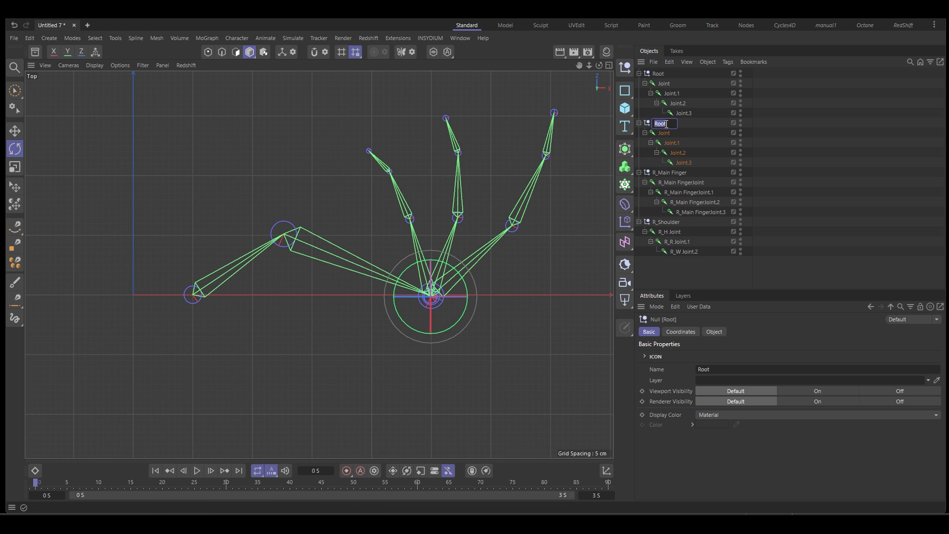
type("R")
type("_Middle_")
type("Finger")
key("ctrl+a")
key("ctrl+c")
key("Tab")
type("Joint")
key("Tab")
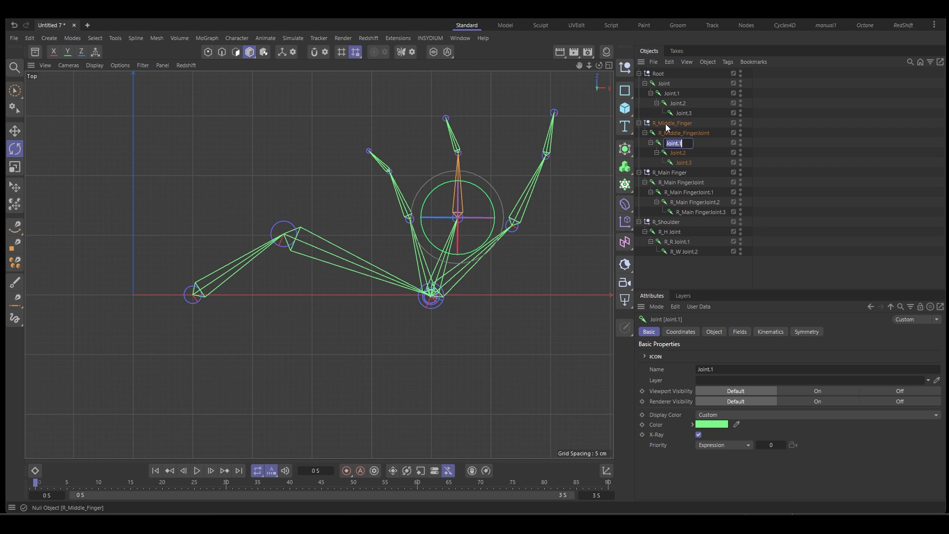
type("R_Middle_FingerJoint.1")
key("Tab")
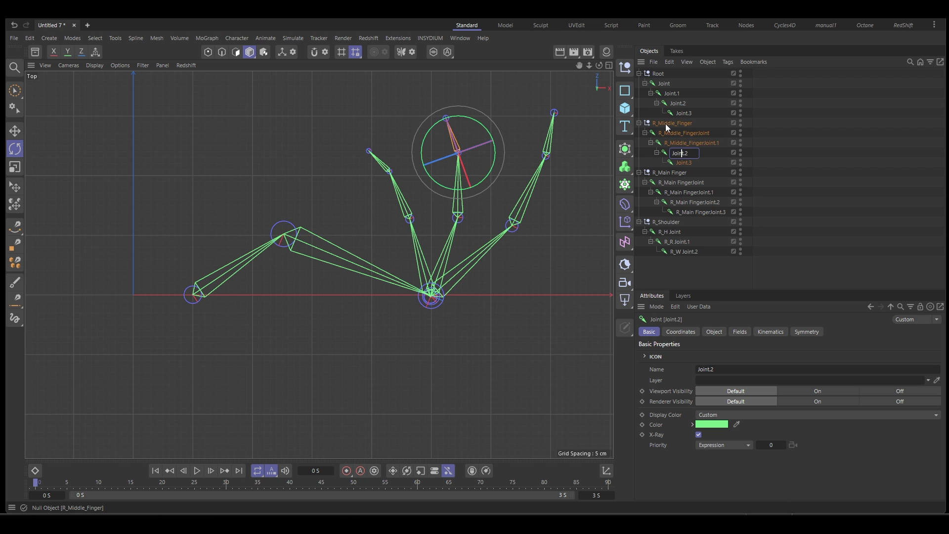
key("ctrl+v")
key("Tab")
key("ctrl+v")
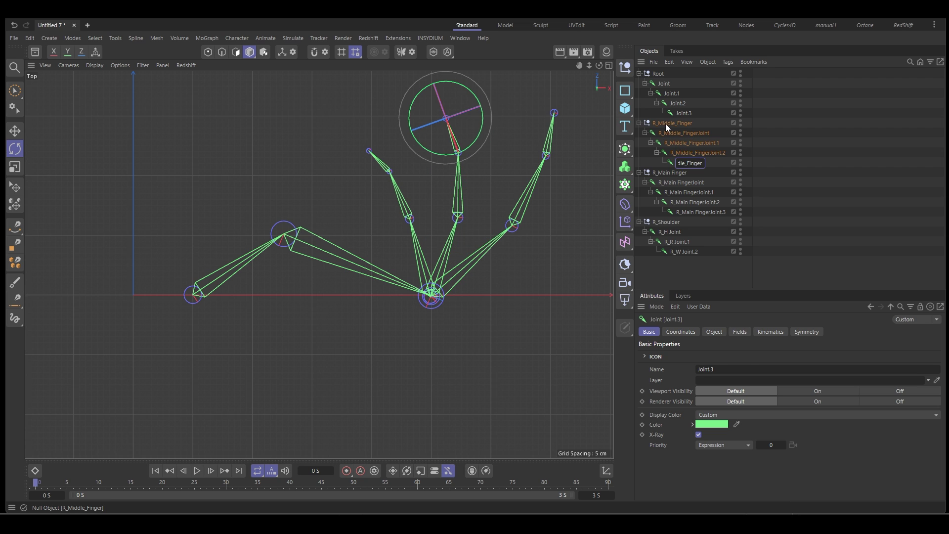
key("shift+Tab")
Step: Rename the first Root R_Pinky Finger, with joints R_Pinky FingerJoint through R_Pinky FingerJoint.3
double_click(667, 73)
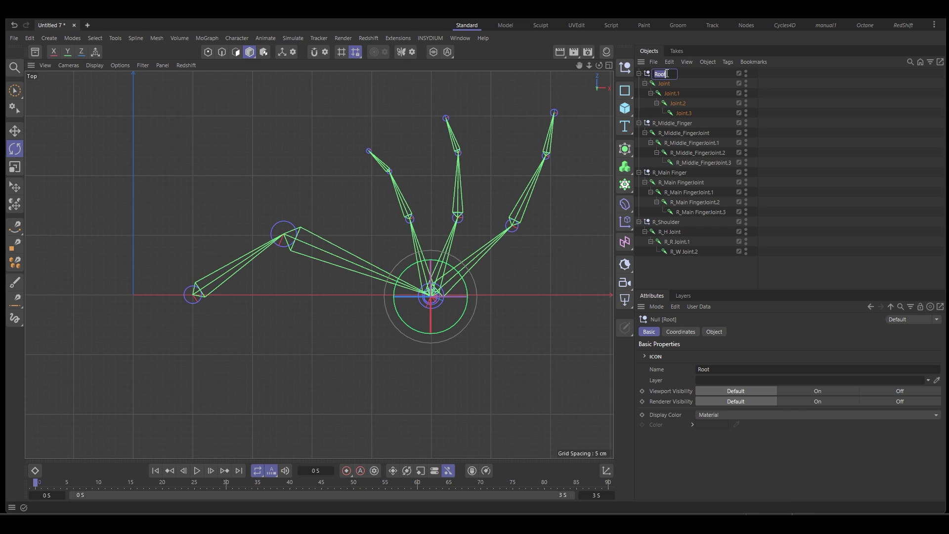
type("R_Pink")
type("y Finger")
key("ctrl+a")
key("ctrl+c")
key("Tab")
key("ctrl+v")
key("Tab")
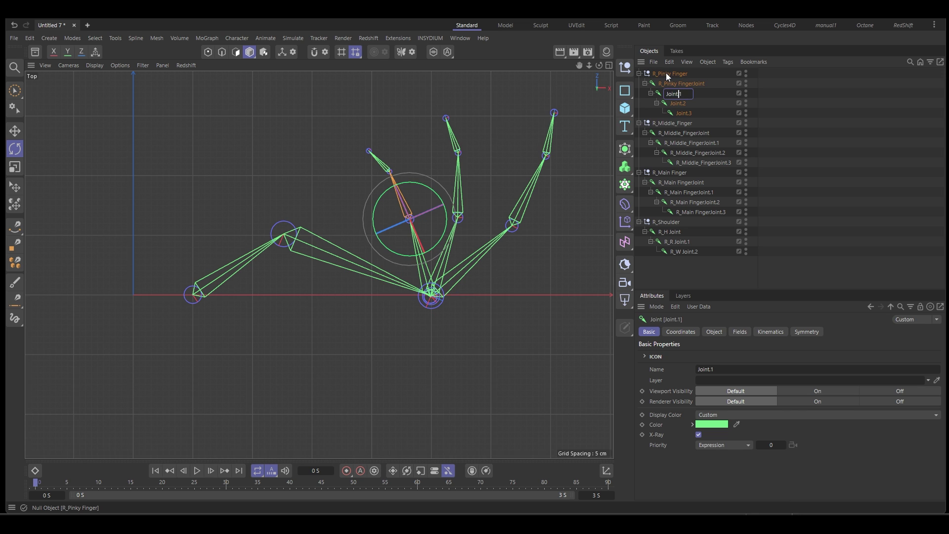
key("ctrl+v")
key("Tab")
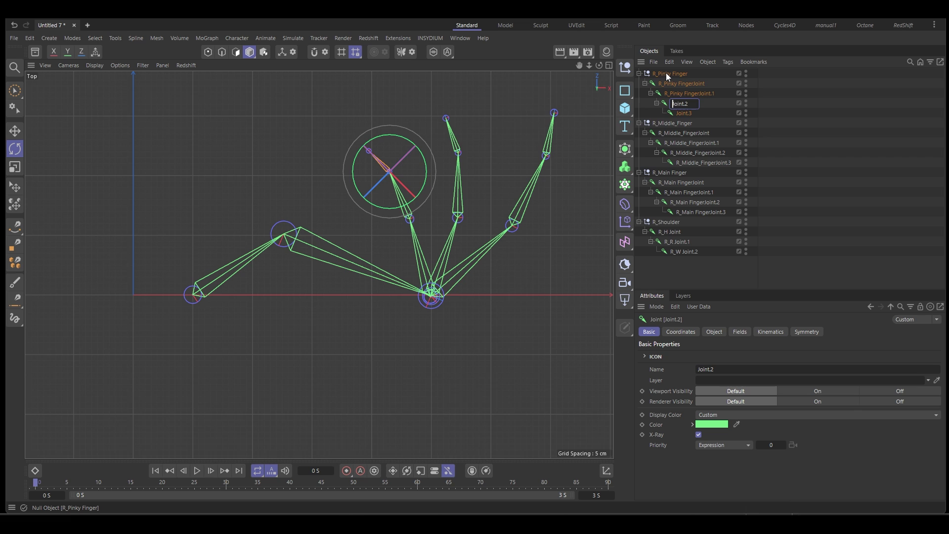
key("ctrl+v")
key("Tab")
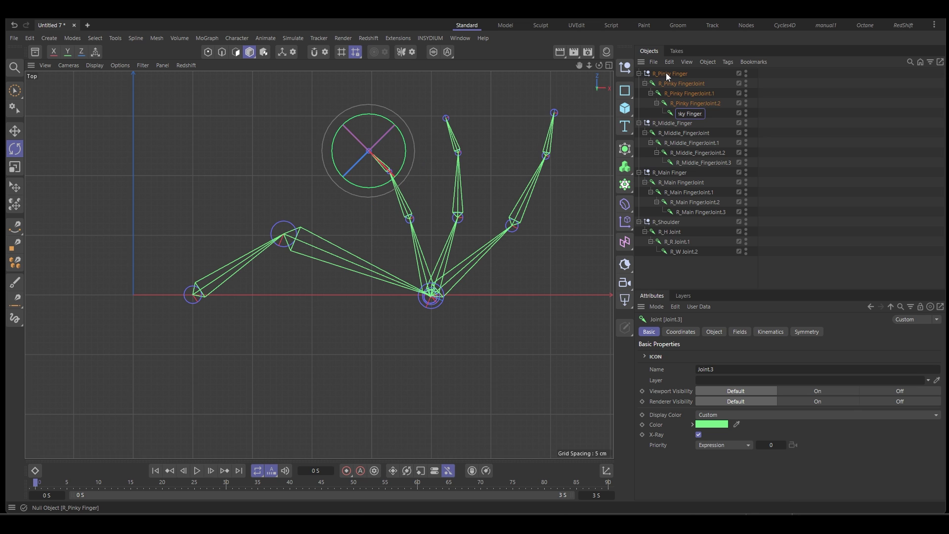
type("Joint.3")
left_click(813, 123)
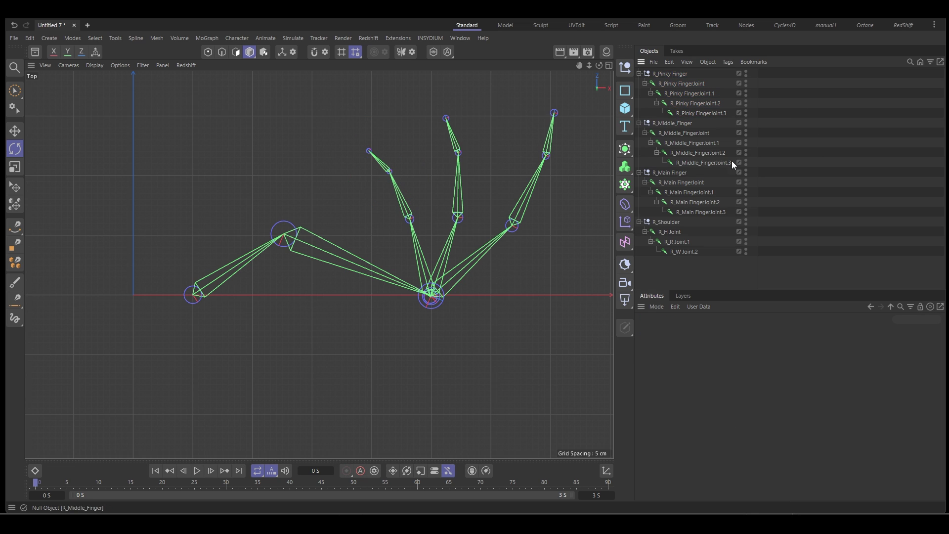
Step: Collapse the three finger chains and parent them under R_W Joint.2
left_click(639, 172)
left_click(639, 122)
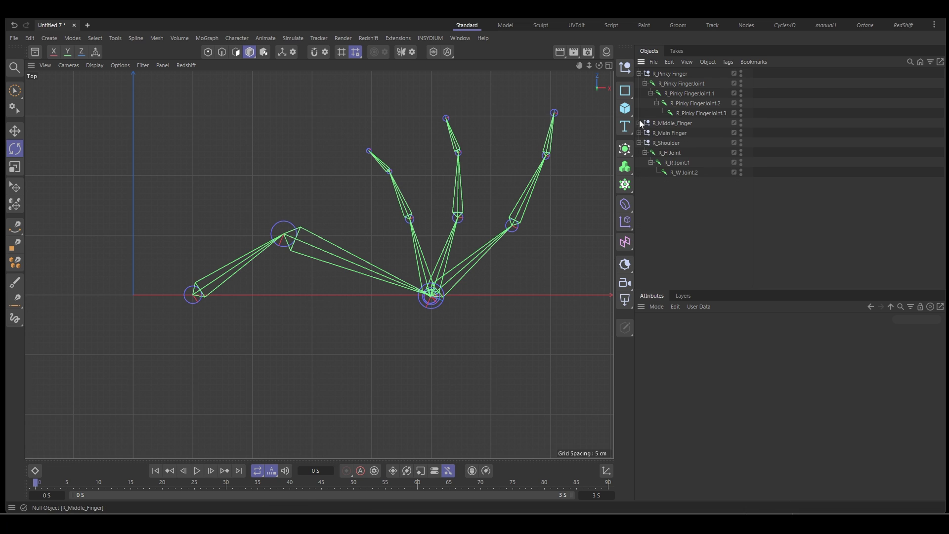
left_click(638, 73)
left_click_drag(693, 94, 686, 132)
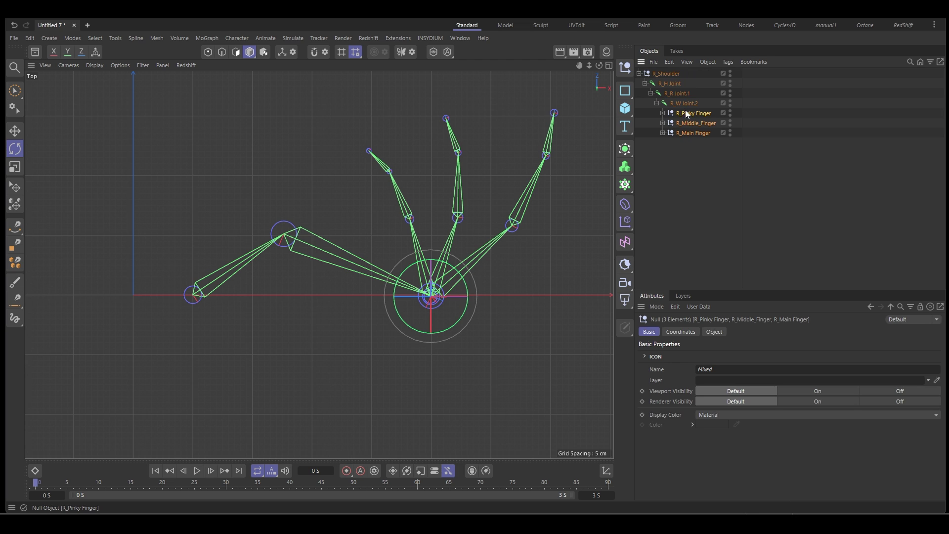
Step: In a maximized Perspective view, select R_H Joint and add R_W Joint.2 to the selection
left_click(610, 66)
left_click(314, 65)
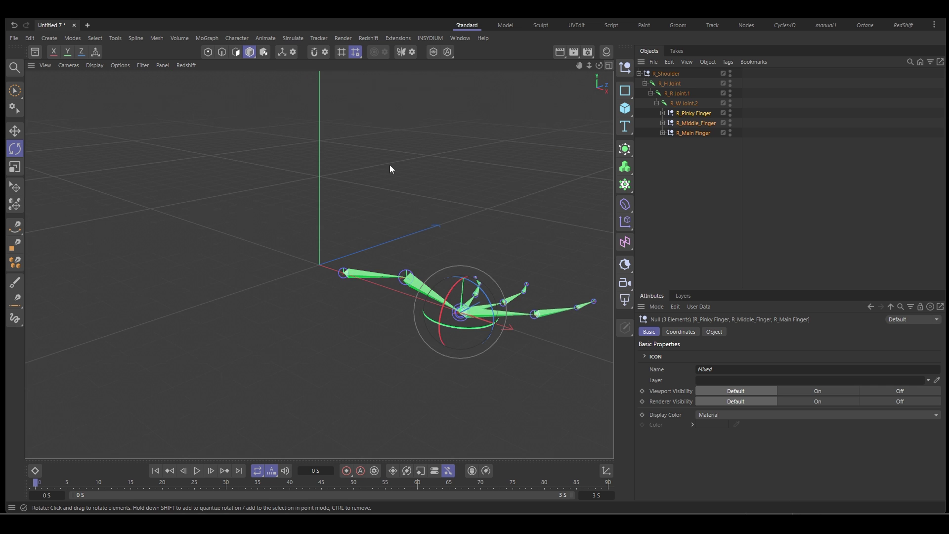
left_click_drag(440, 235, 463, 250, "alt")
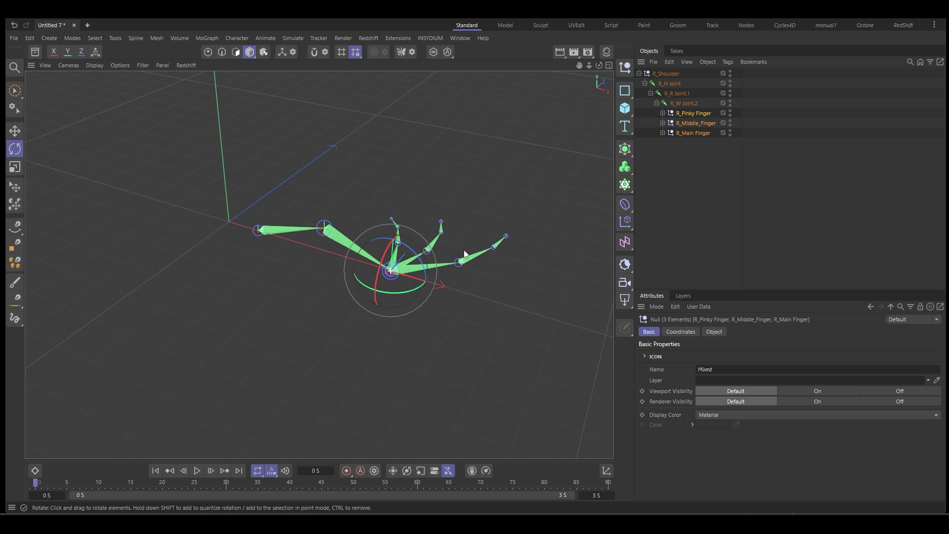
left_click_drag(362, 160, 514, 154, "alt")
left_click_drag(449, 176, 435, 185, "alt")
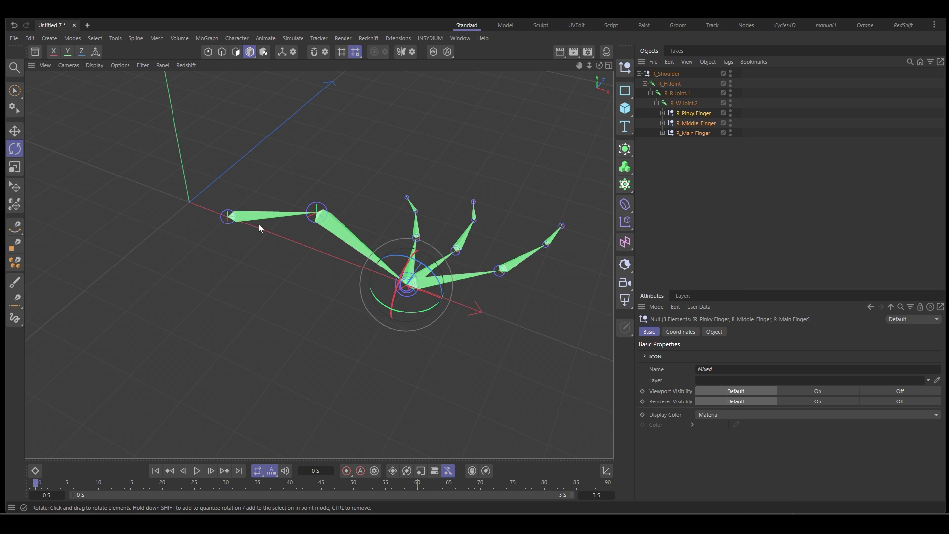
left_click(227, 218)
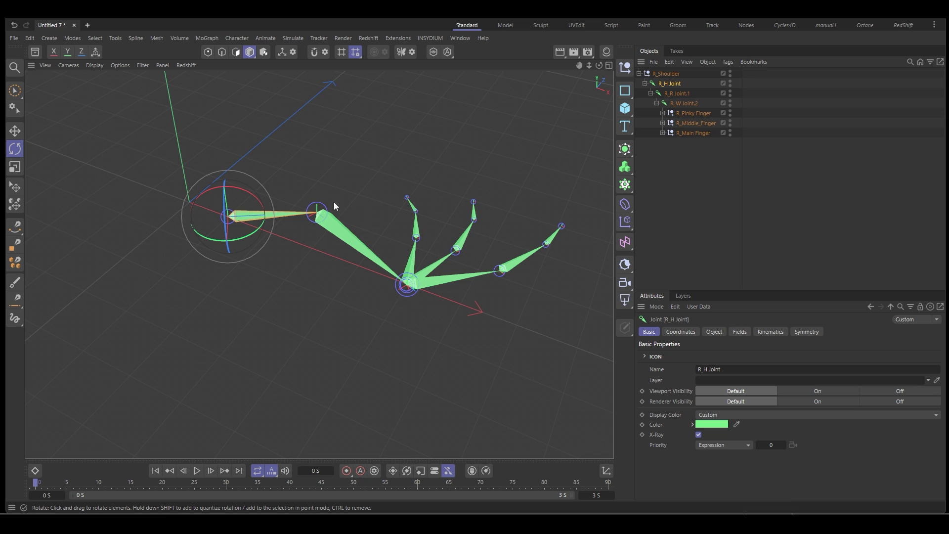
left_click(707, 177)
left_click(672, 83)
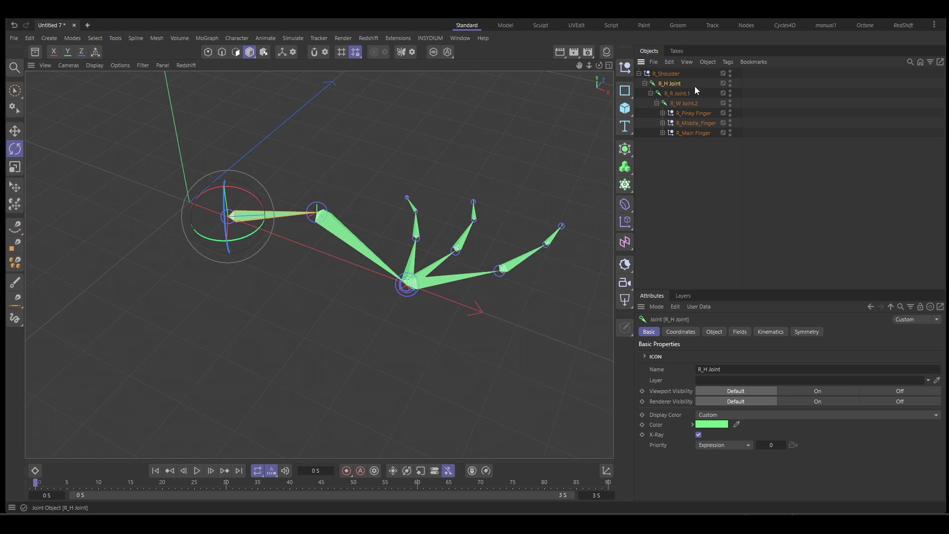
left_click(687, 103, "ctrl")
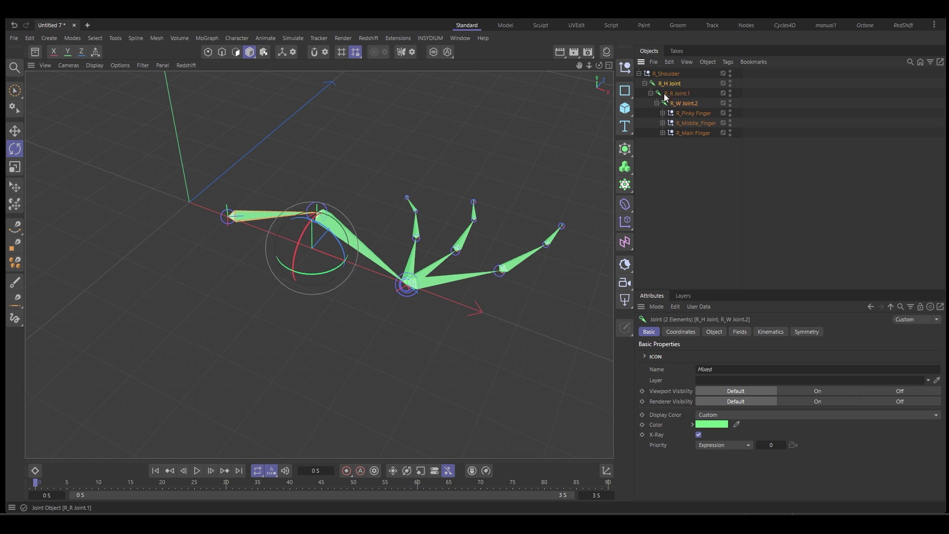
Step: Create an IK chain from R_H Joint to R_W Joint.2 and inspect the IK tag settings
left_click(235, 40)
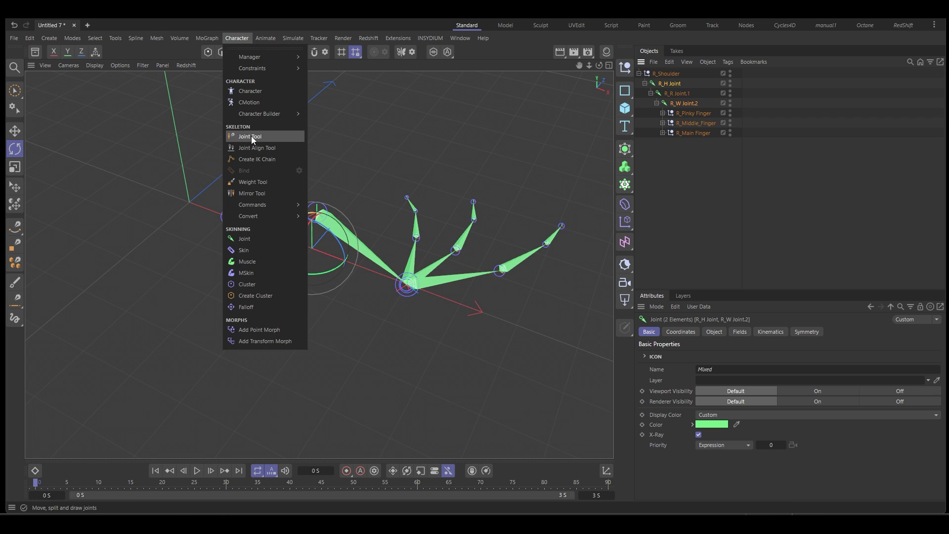
left_click(262, 159)
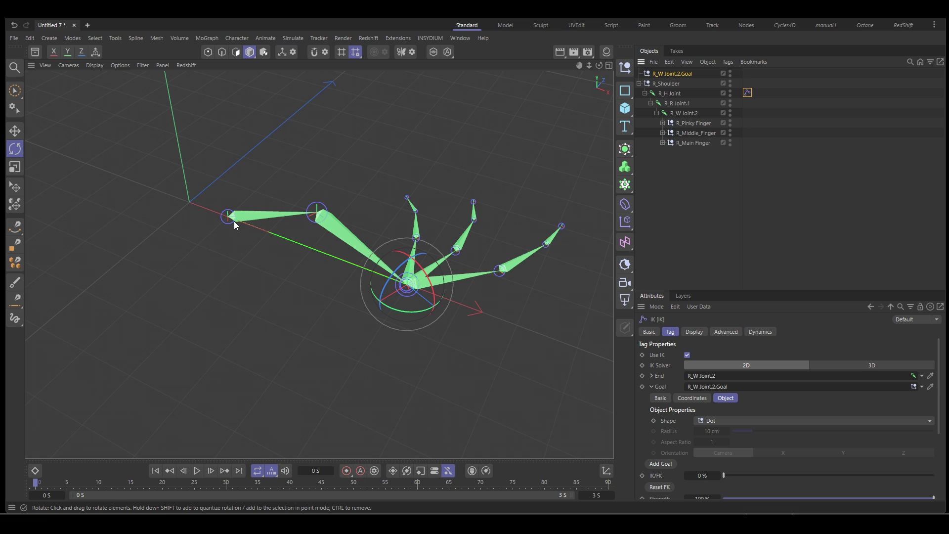
left_click(677, 74)
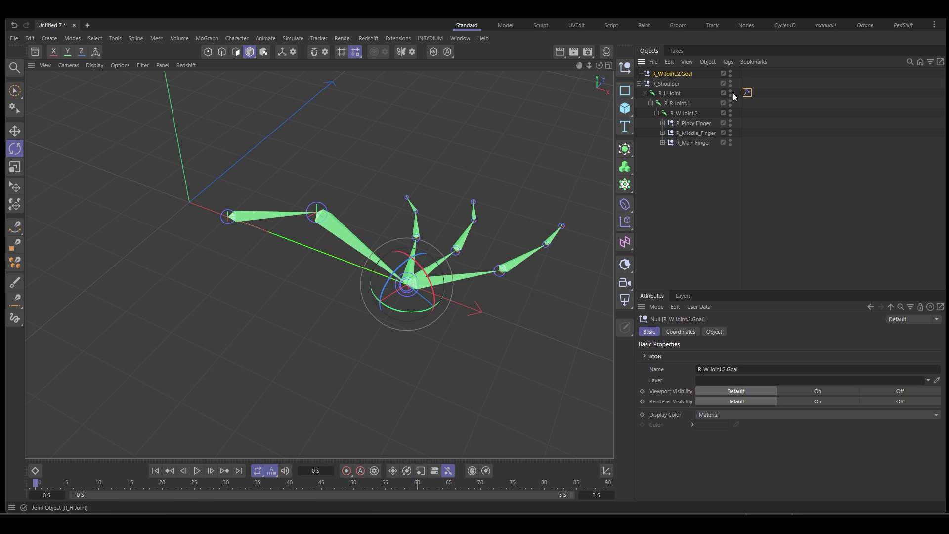
left_click(745, 92)
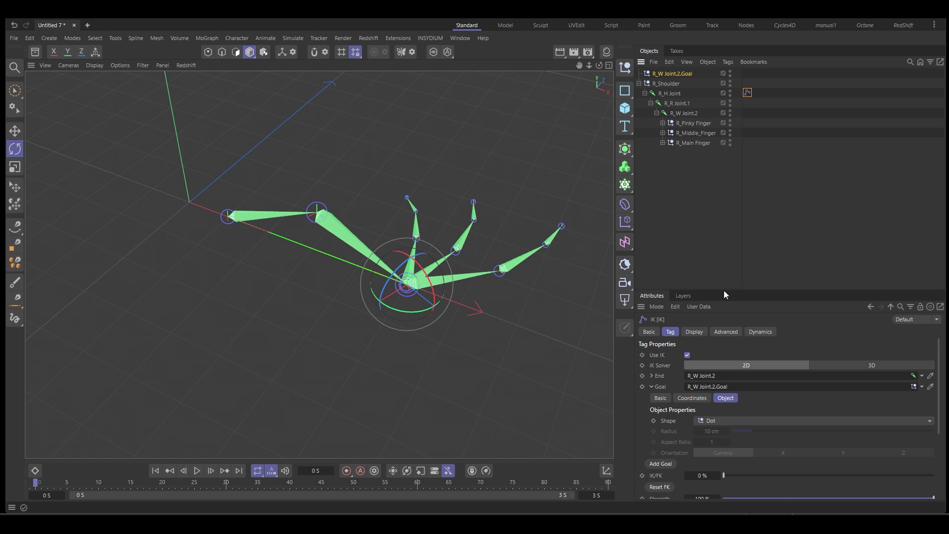
left_click_drag(723, 290, 721, 160)
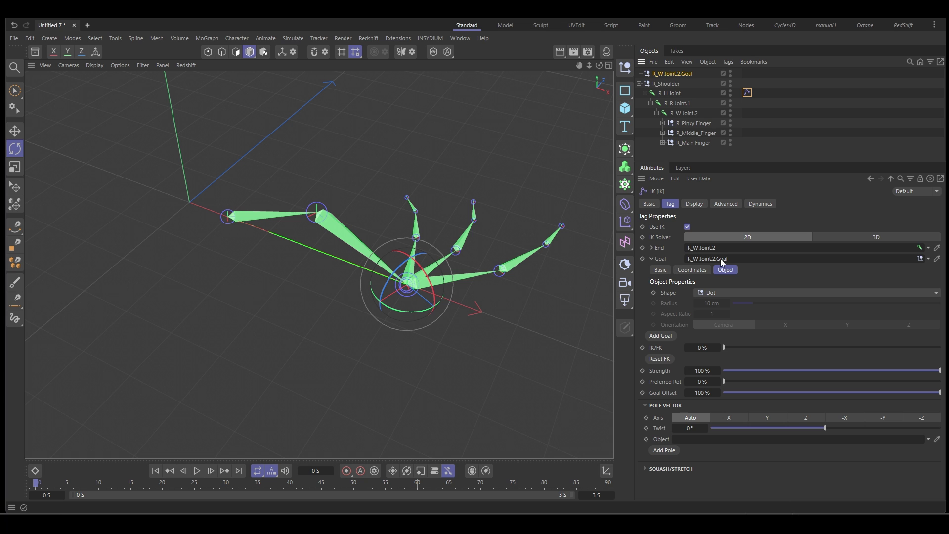
Step: Move the R_W Joint.2.Goal null to test the arm bending
left_click(674, 73)
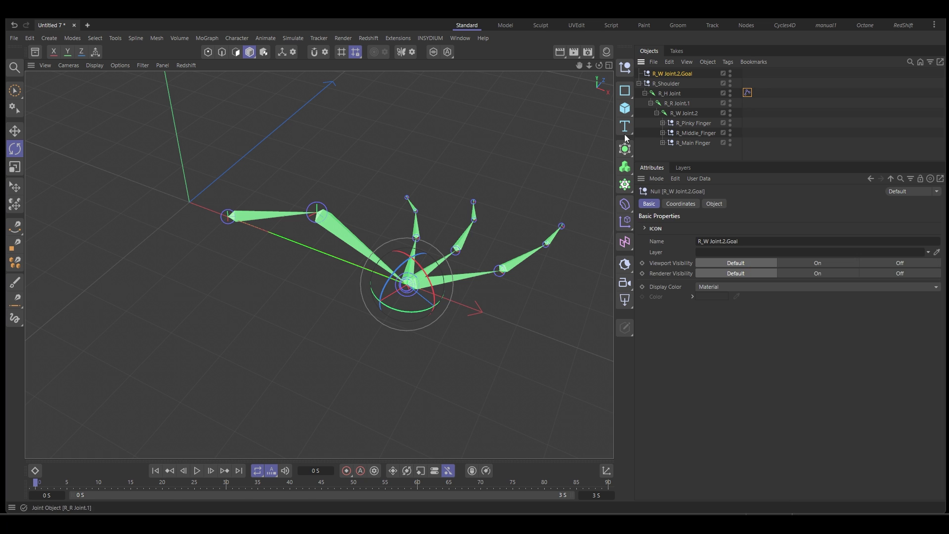
key("e")
mouse_move(455, 289)
left_mouse_down()
mouse_move(463, 296)
mouse_move(424, 281)
mouse_move(462, 289)
left_mouse_up()
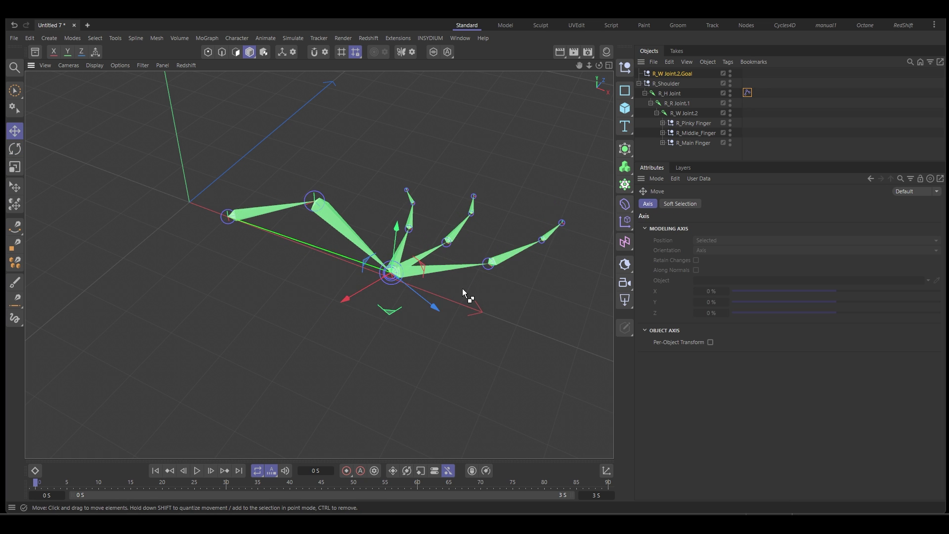
left_click(767, 116)
mouse_move(435, 245)
left_mouse_down("alt")
mouse_move(443, 241)
mouse_move(432, 234)
mouse_move(444, 236)
mouse_move(434, 238)
left_mouse_up("alt")
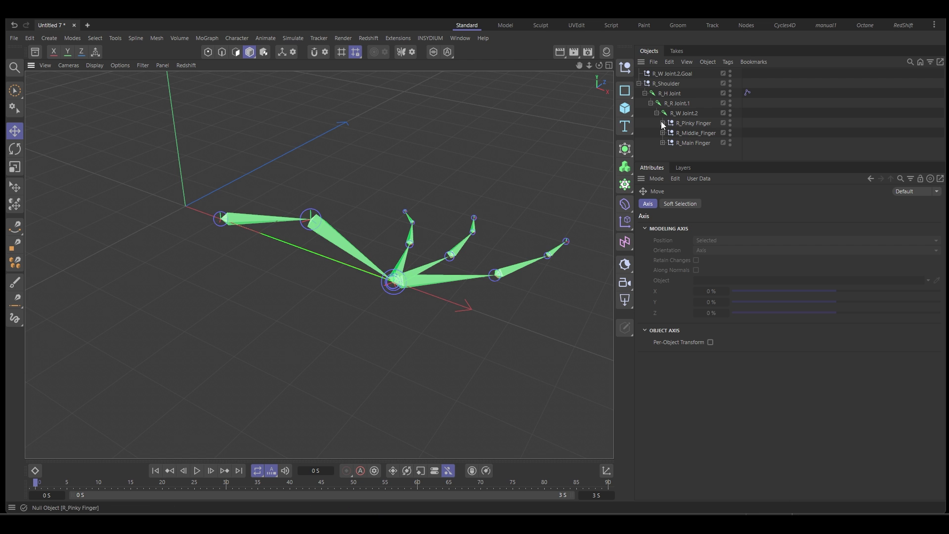
Step: Add a cube, make it editable with C, and switch to Edge mode
left_click(625, 109)
scroll(346, 154, "down", 3)
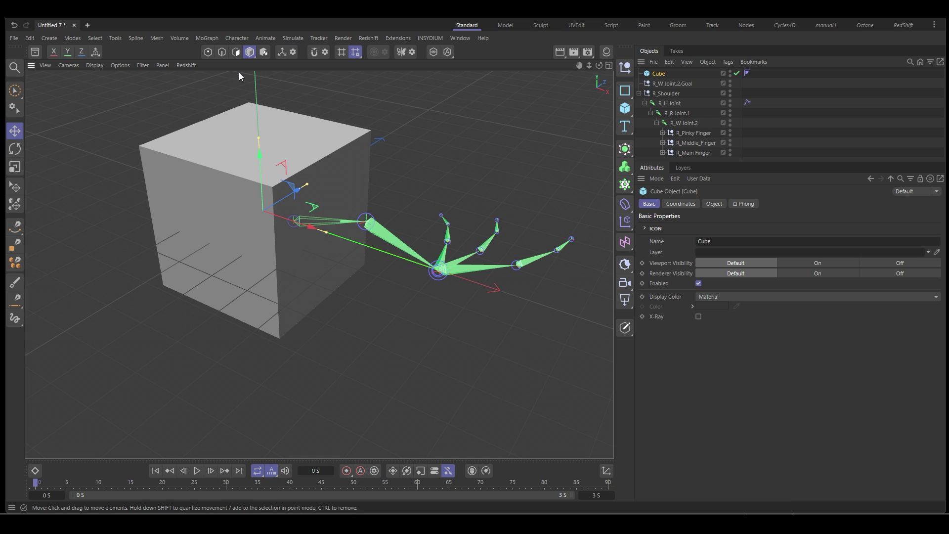
key("c")
left_click(222, 52)
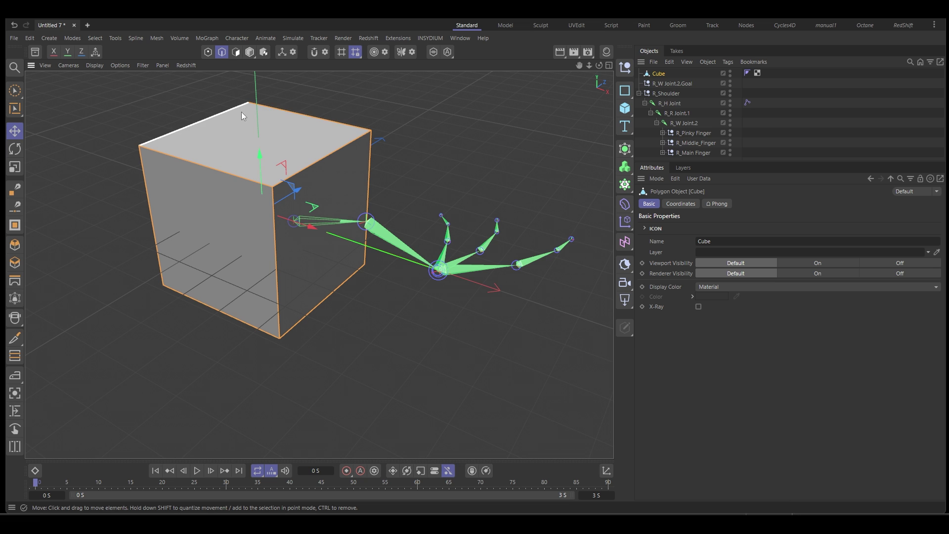
Step: Convert the cube's edges to a Cube.Spline outline, then delete the solid cube
right_click(434, 73)
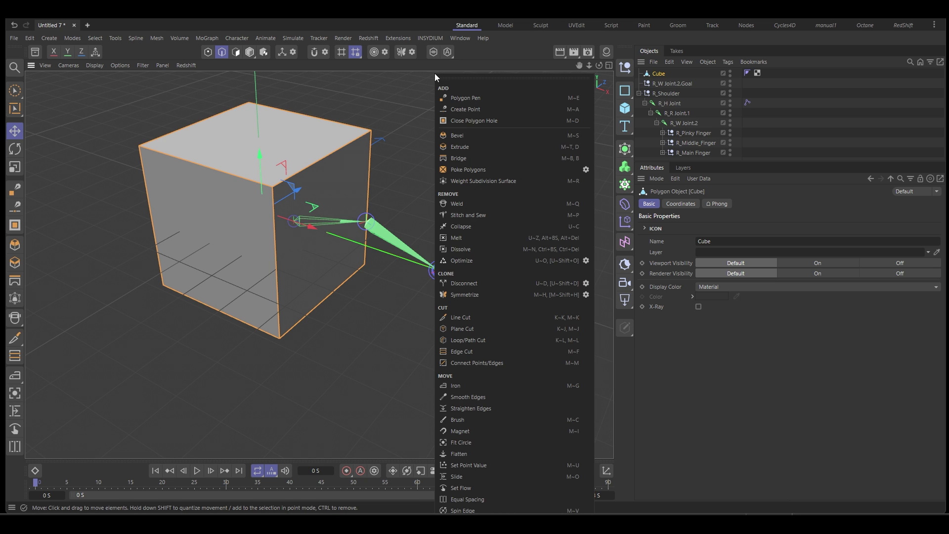
left_click(467, 78)
left_click_drag(474, 72, 476, 57)
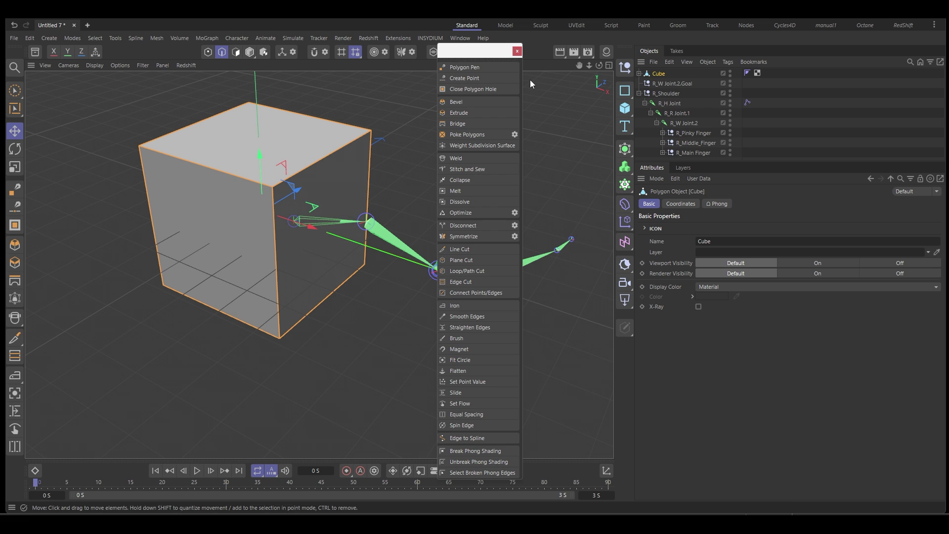
left_click(516, 51)
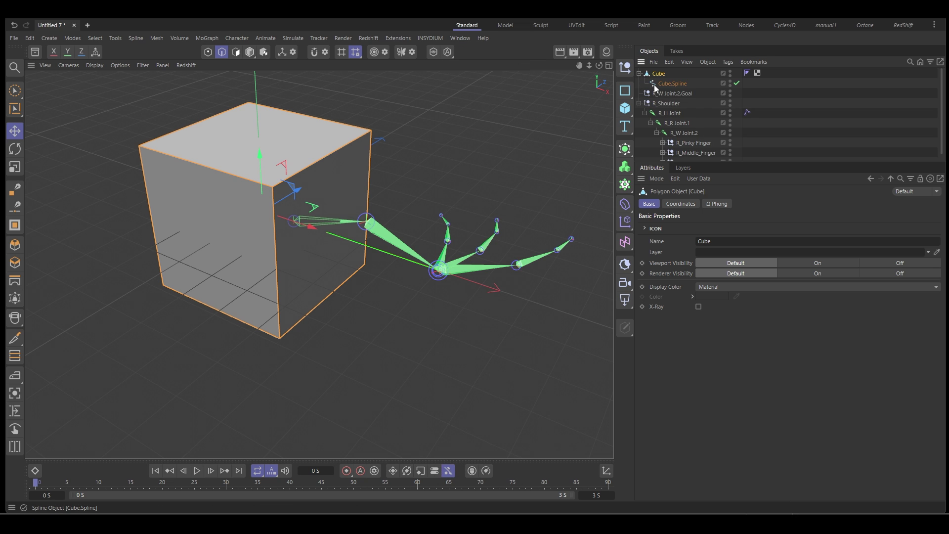
left_click(657, 74)
key("Delete")
Step: Scale the Cube.Spline outline down to about 17% of its size
left_click(656, 75)
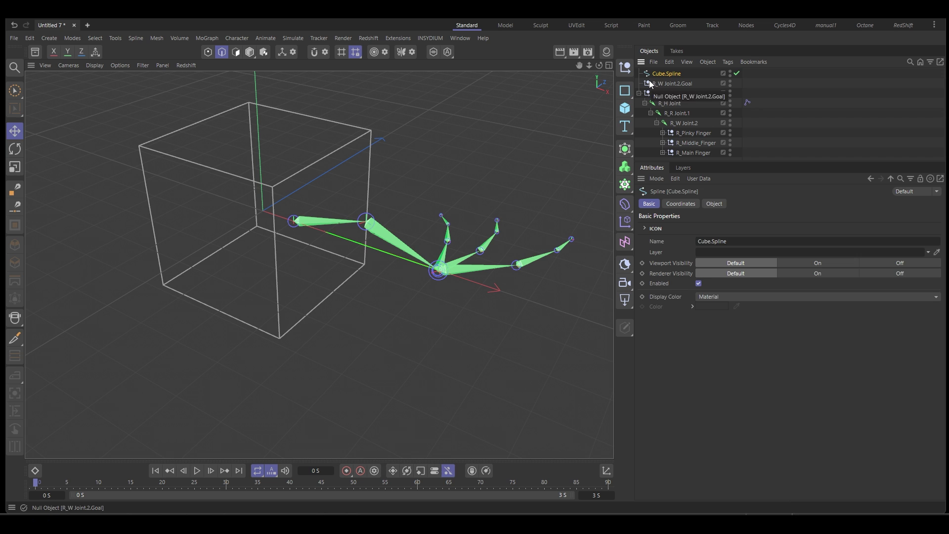
key("t")
left_click(250, 51)
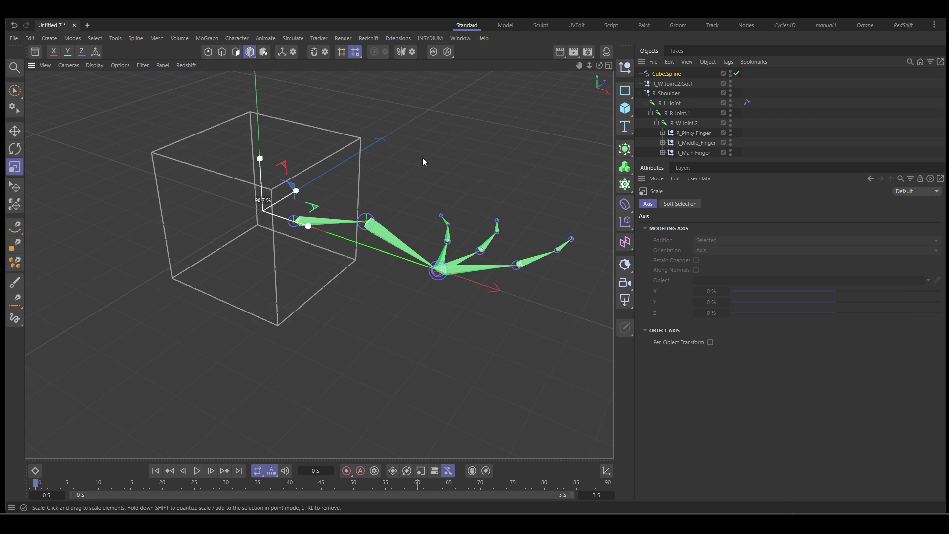
left_click_drag(422, 158, 182, 261)
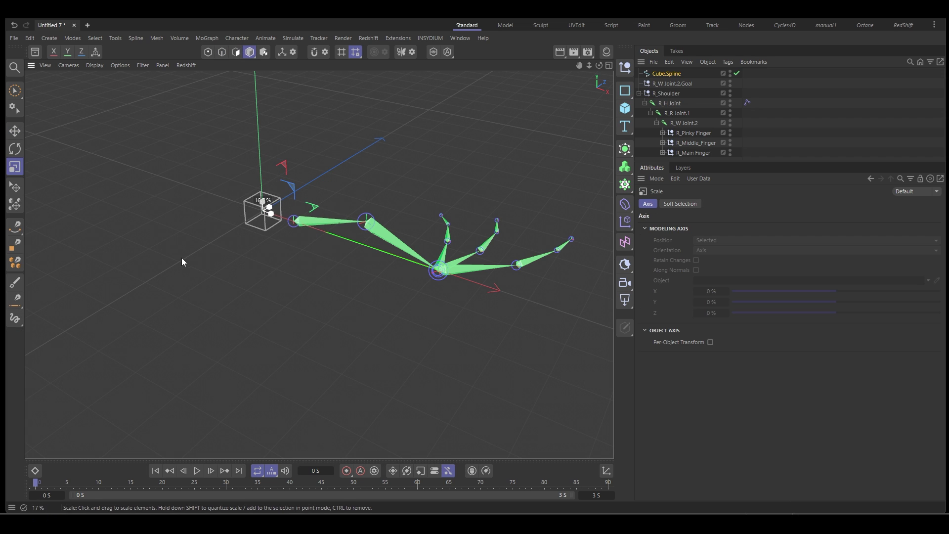
Step: Give the Cube.Spline a custom magenta display colour
left_click(663, 73)
left_click(715, 297)
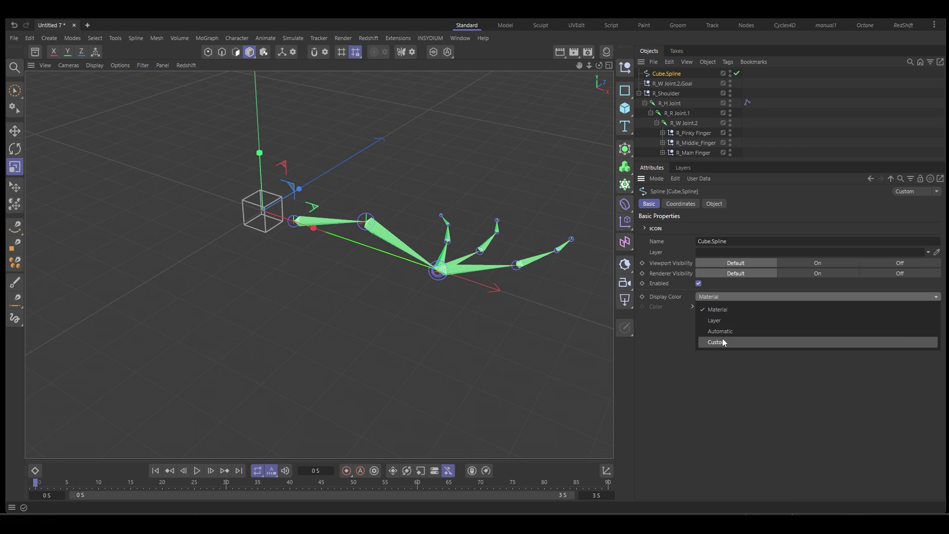
left_click(723, 337)
left_click(711, 306)
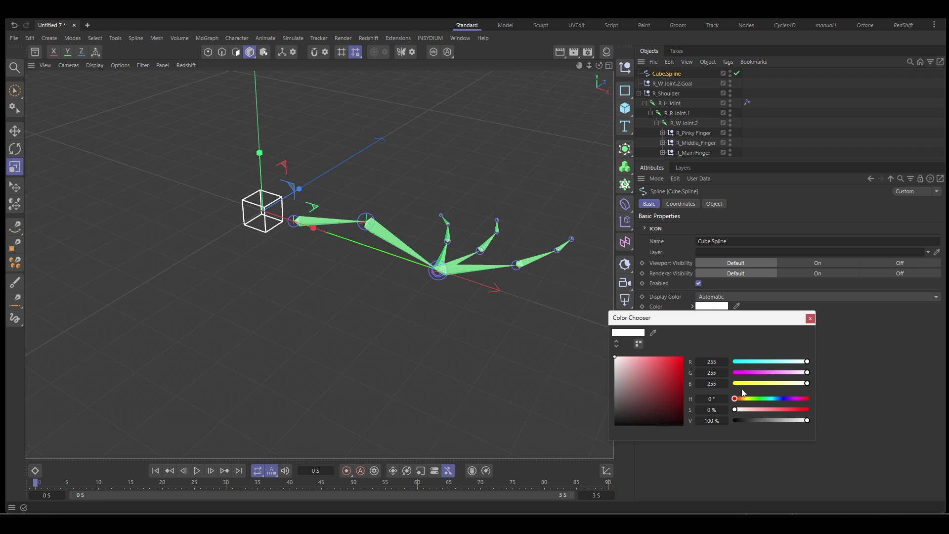
left_click(749, 372)
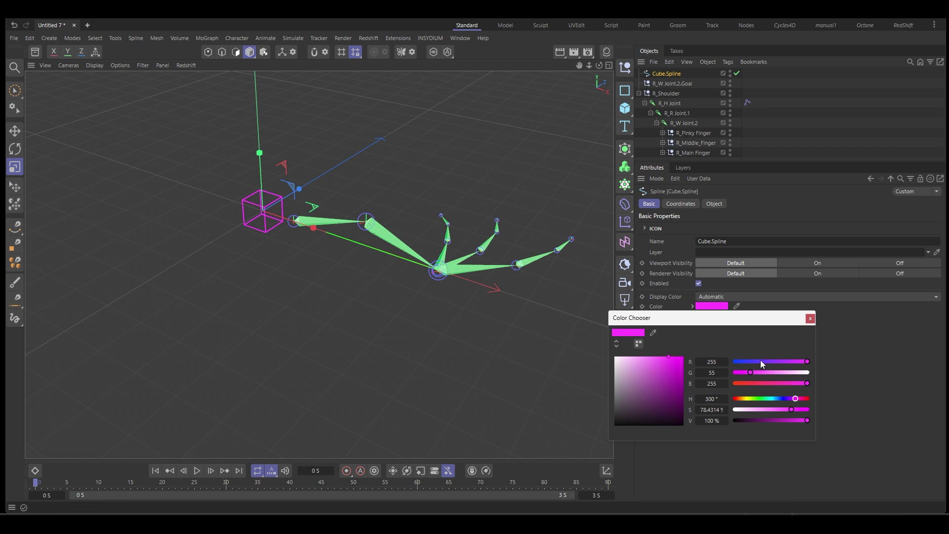
left_click(810, 318)
Step: Move the outline onto the wrist joint R_W Joint.2 using the four-view layout
key("e")
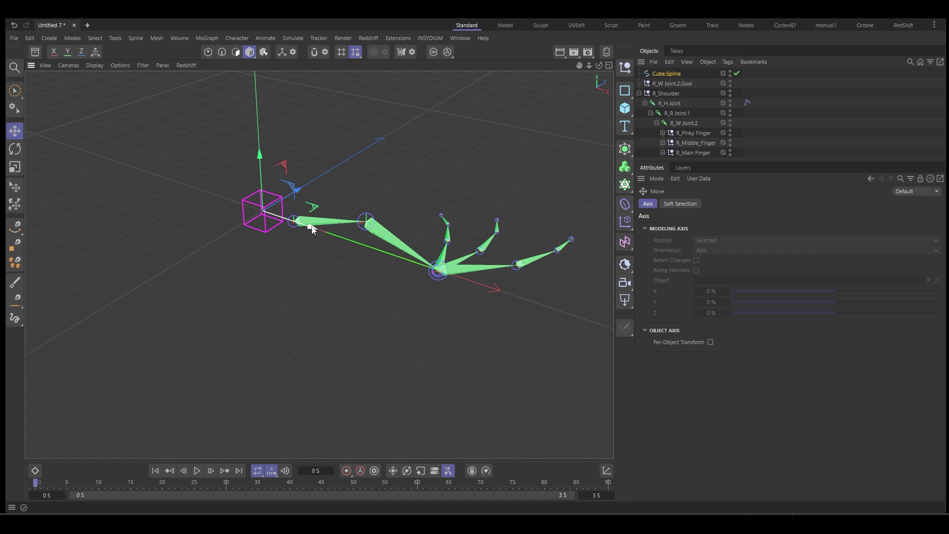
left_click(609, 66)
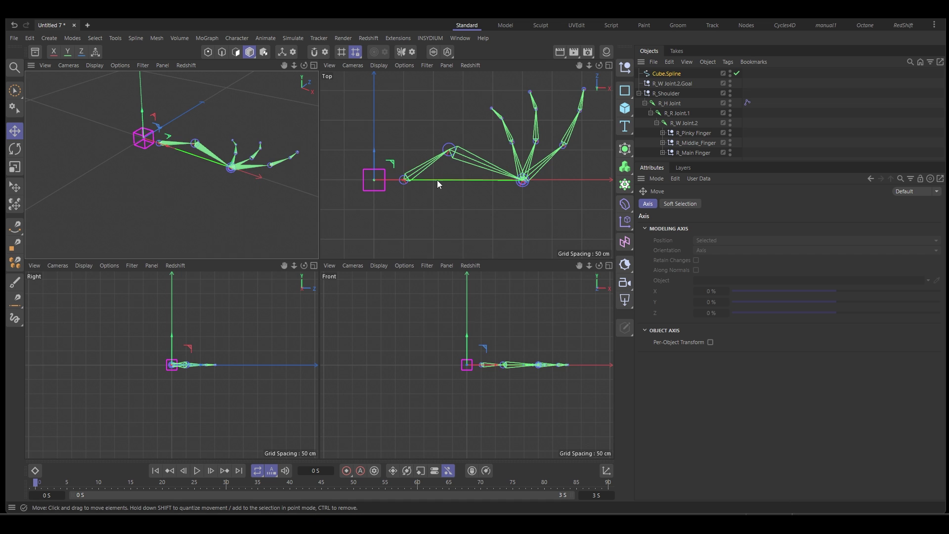
left_click_drag(390, 184, 532, 186)
right_click_drag(531, 188, 593, 176, "alt")
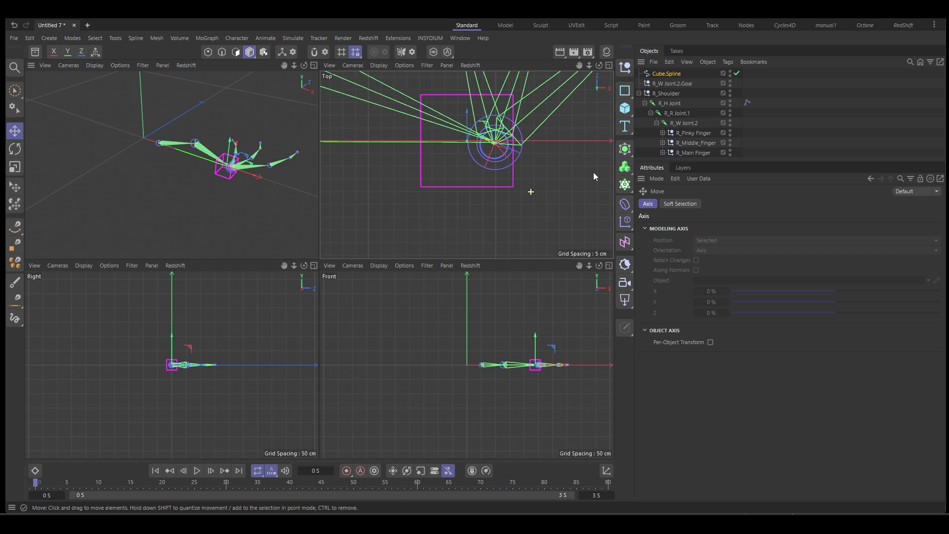
middle_click_drag(593, 177, 552, 220, "alt")
left_click_drag(428, 205, 462, 203)
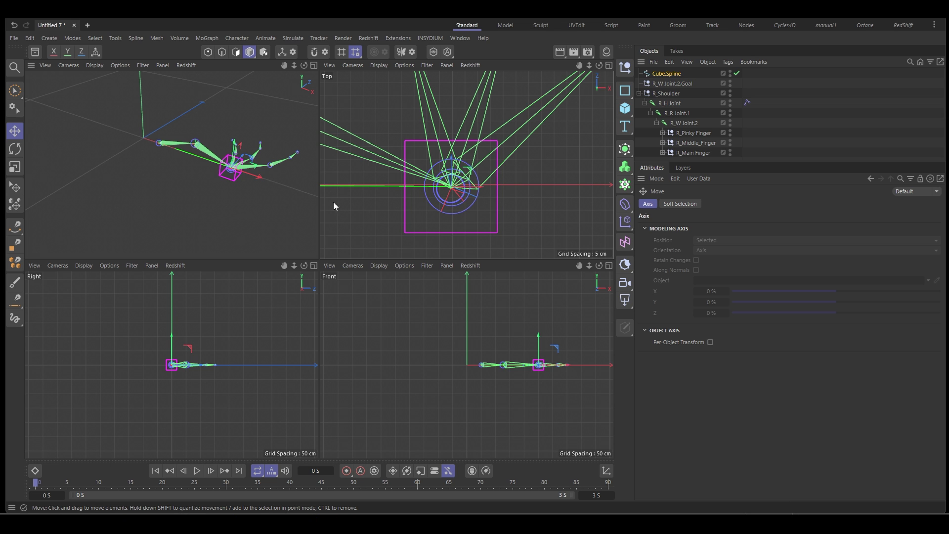
middle_click(299, 217)
left_click_drag(298, 217, 346, 180, "alt")
left_click(422, 258)
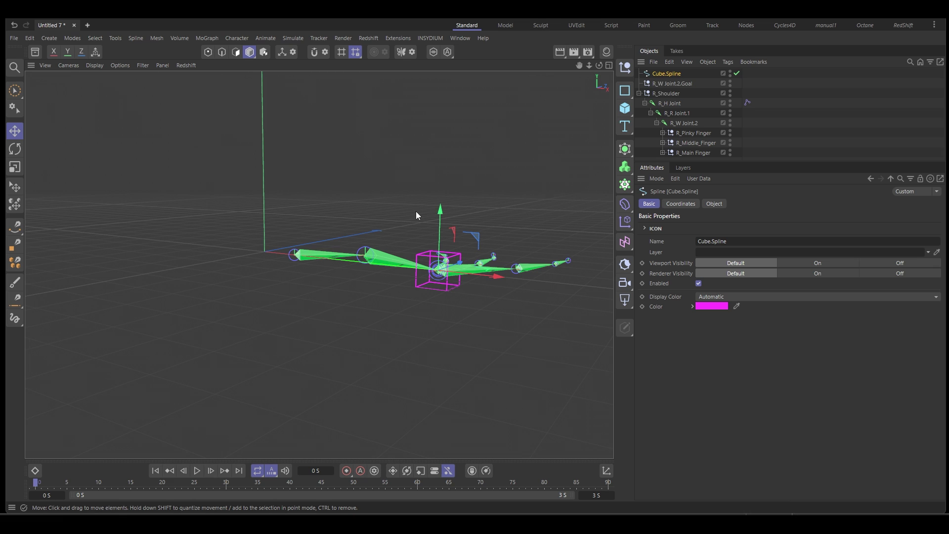
Step: Rename Cube.Spline to 'R_Wing Controller' and nest it under R_Shoulder
double_click(668, 73)
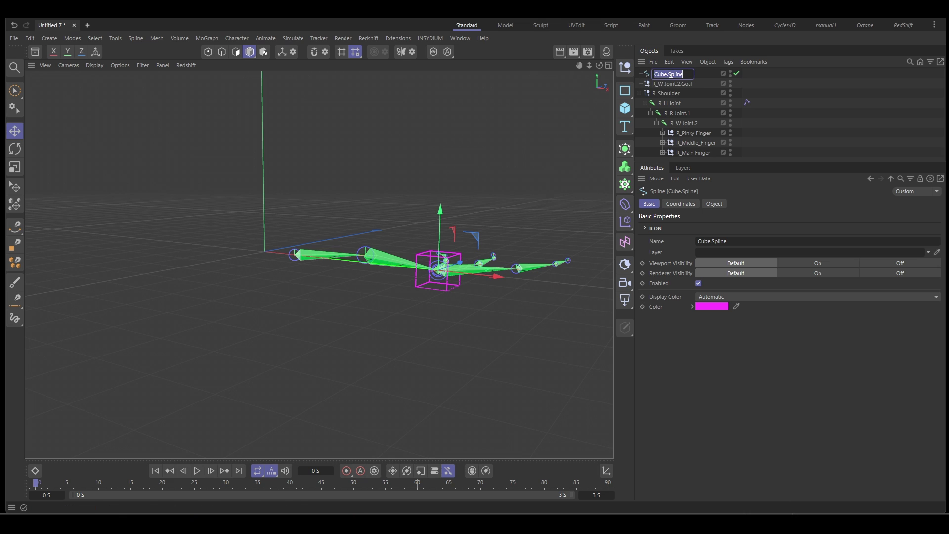
type("R")
type("_Wing Controller")
key("Return")
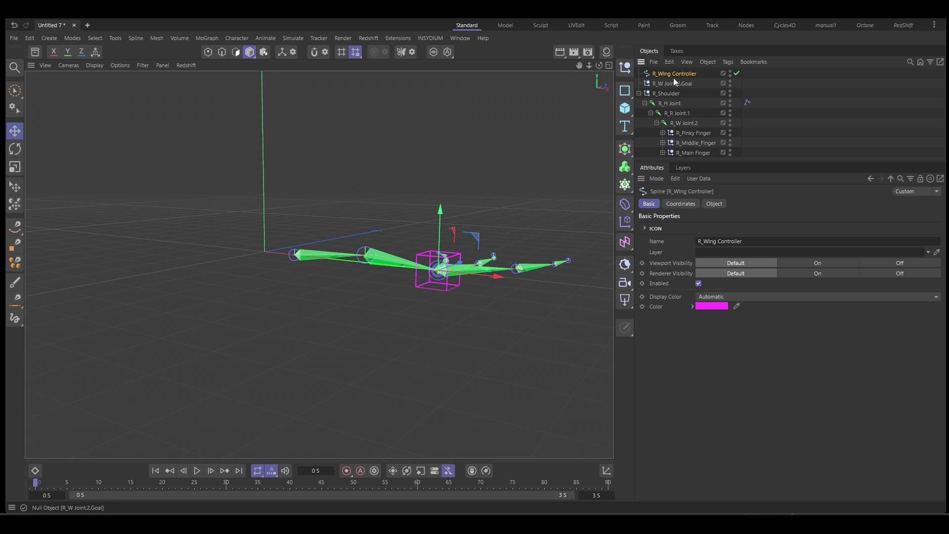
left_click_drag(672, 75, 675, 93)
left_click(671, 74)
Step: Move R_Wing Controller to straighten the wing, then rotate it about 20 degrees
left_click(644, 83)
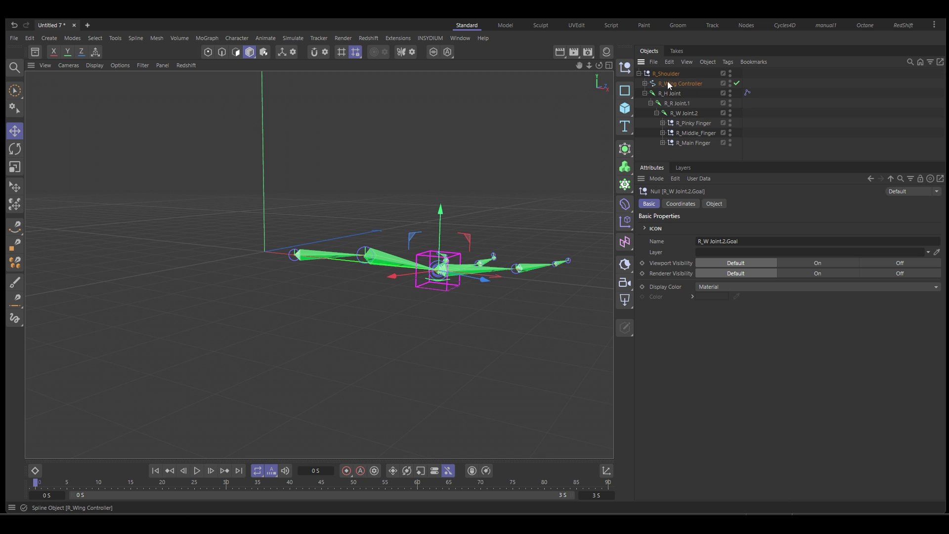
left_click(667, 82)
left_click_drag(505, 216, 316, 295)
key("r")
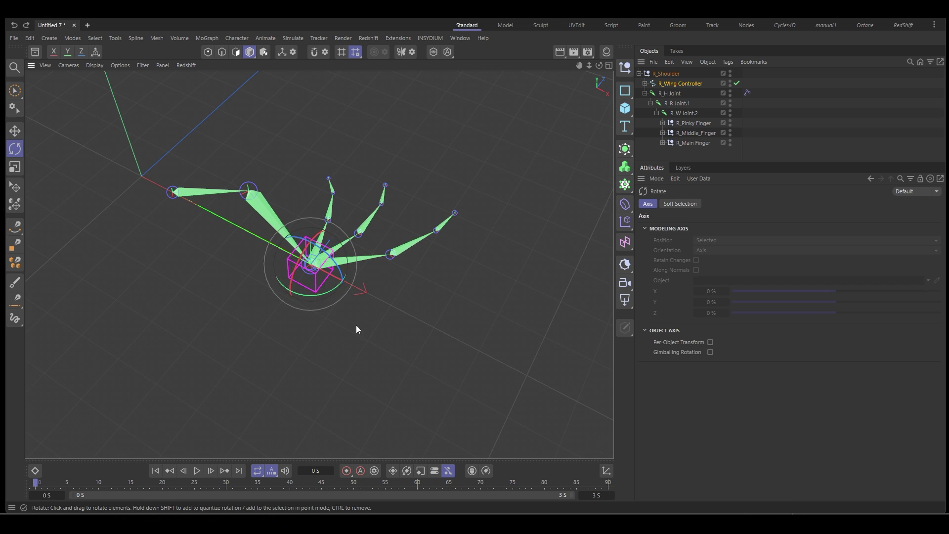
middle_click_drag(356, 325, 366, 333)
scroll(369, 329, "up", 2)
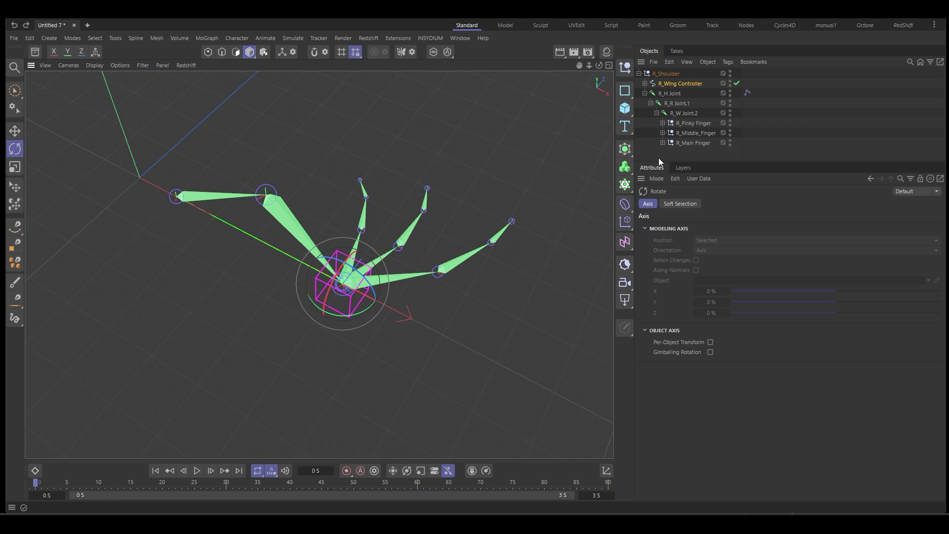
left_click(688, 113)
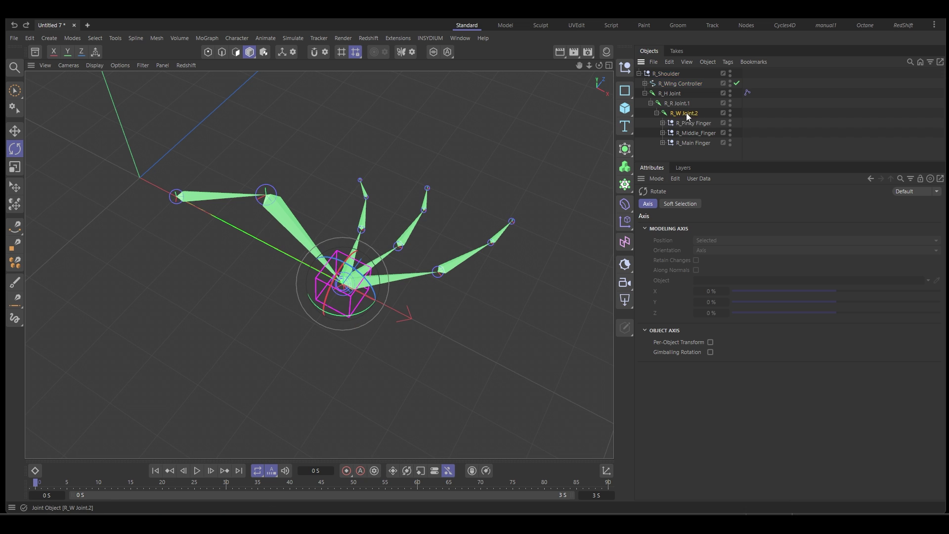
Step: Add a Transform Constraint tag to R_W Joint.2 targeting R_Wing Controller
right_click(687, 113)
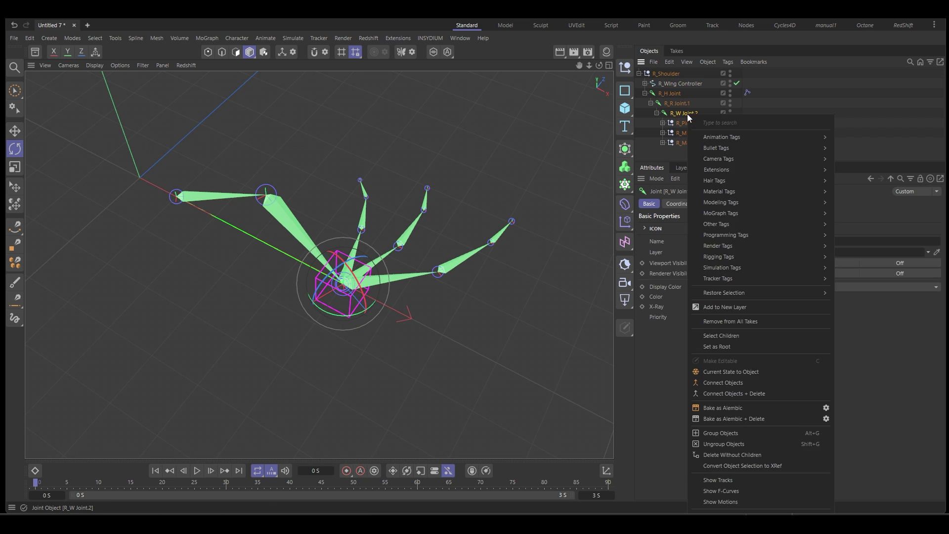
mouse_move(756, 257)
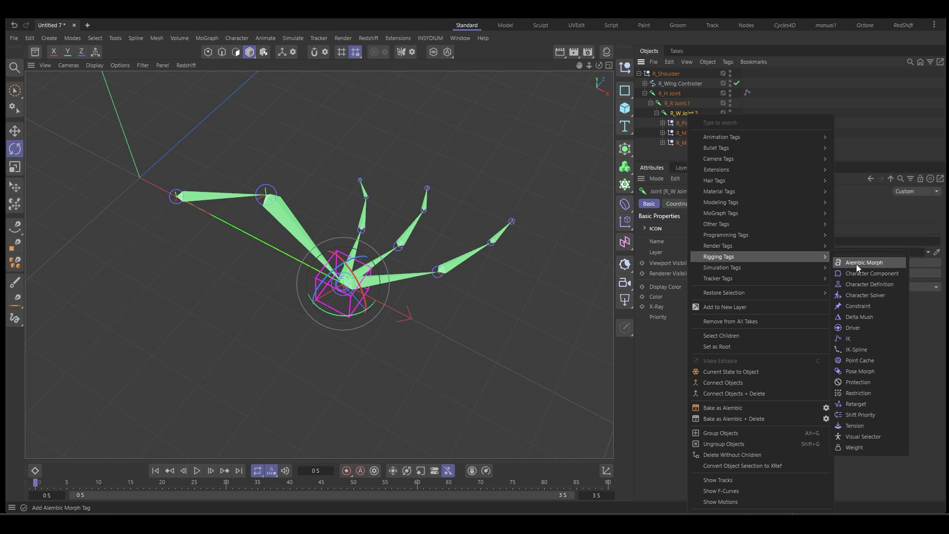
left_click(858, 304)
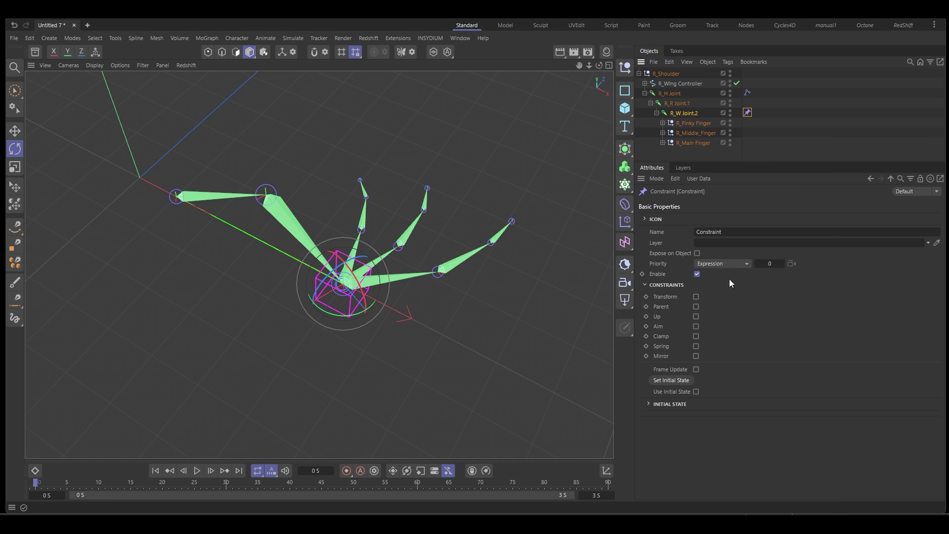
left_click(696, 296)
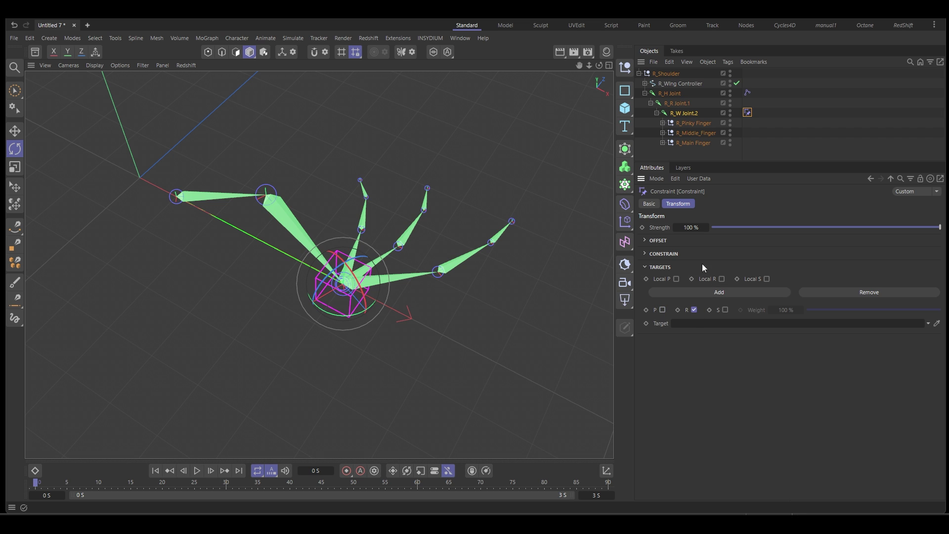
left_click_drag(680, 83, 695, 326)
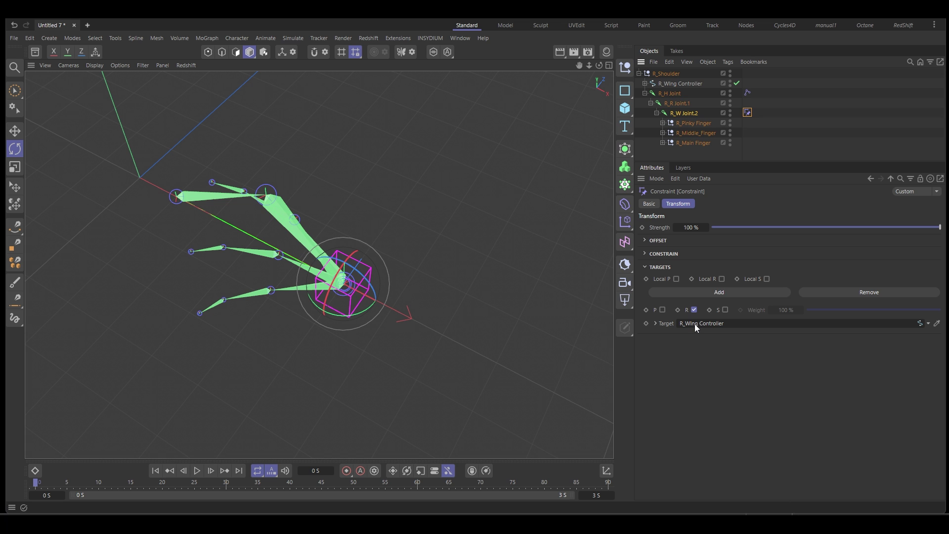
Step: Rotate R_Wing Controller to confirm the wrist and fingers follow
left_click(675, 83)
left_click_drag(348, 315, 354, 291)
key("r")
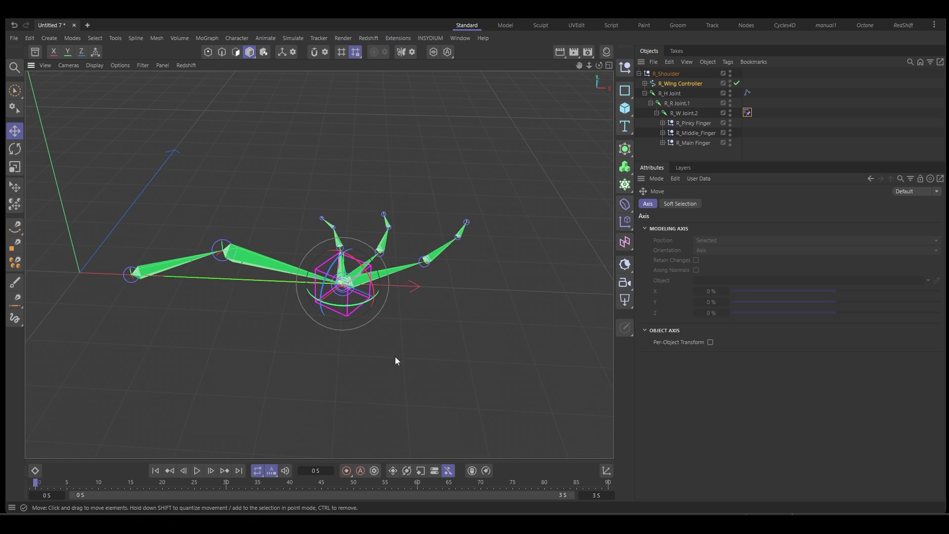
left_click_drag(395, 357, 419, 342, "alt")
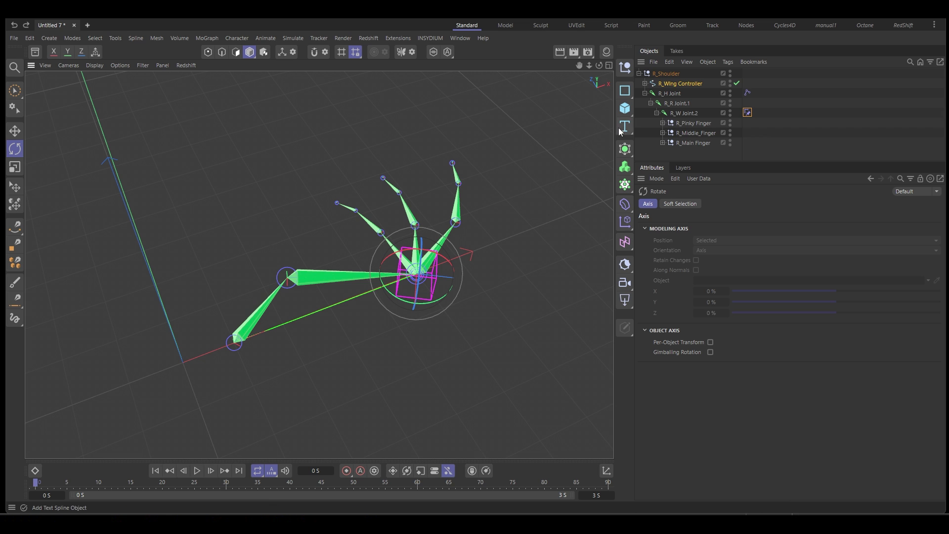
Step: Add a null named 'R_Pole' and place it under R_Shoulder
left_click(625, 69)
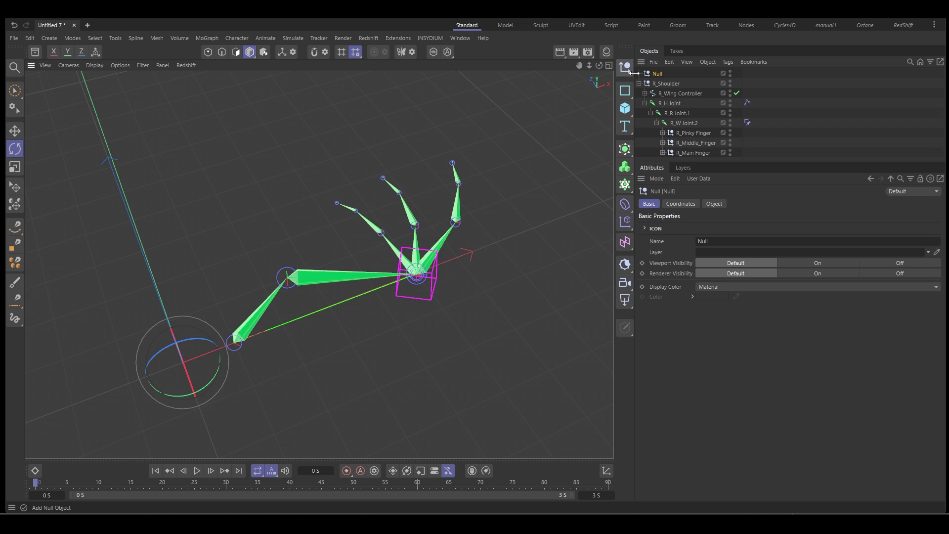
double_click(660, 75)
type("R_Pole")
left_click(746, 75)
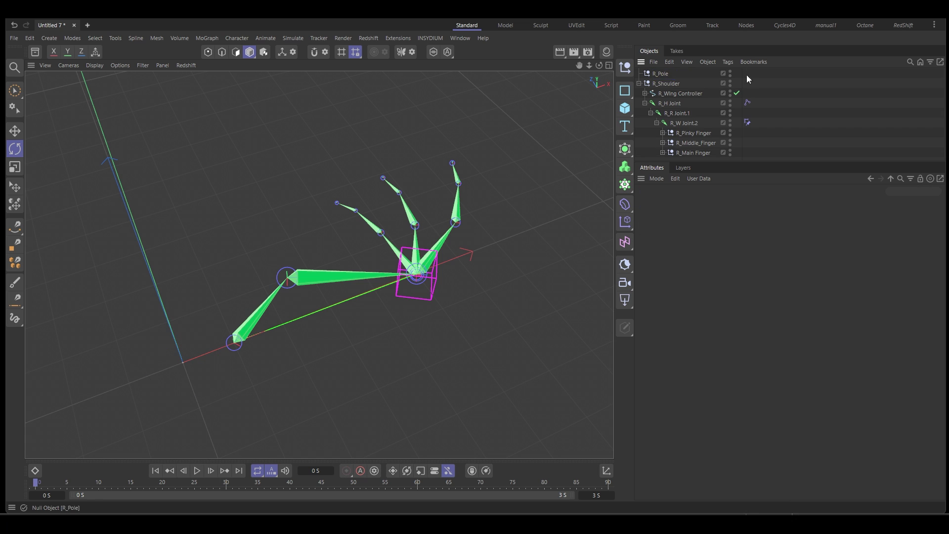
left_click_drag(665, 91, 668, 88)
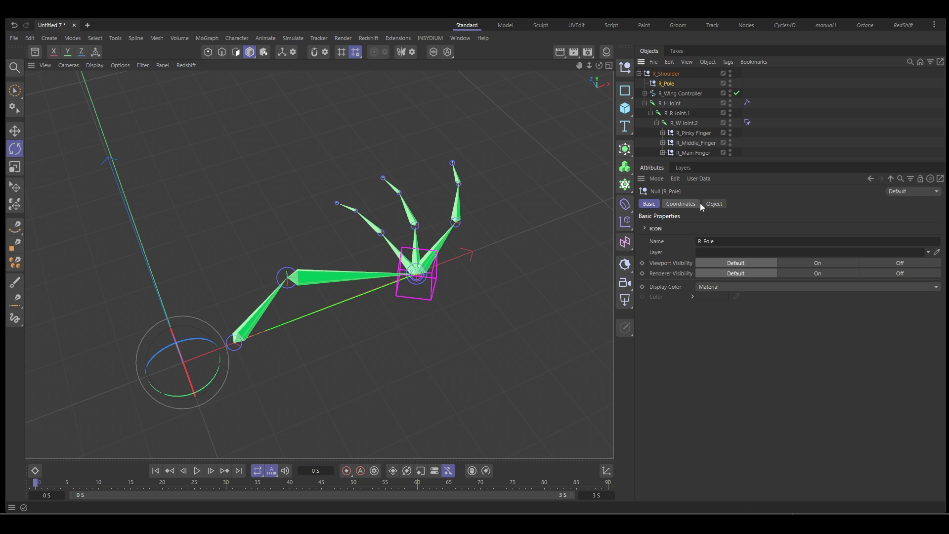
Step: Display R_Pole as a sphere with a custom bright blue colour
left_click(714, 204)
left_click(719, 228)
left_click(725, 393)
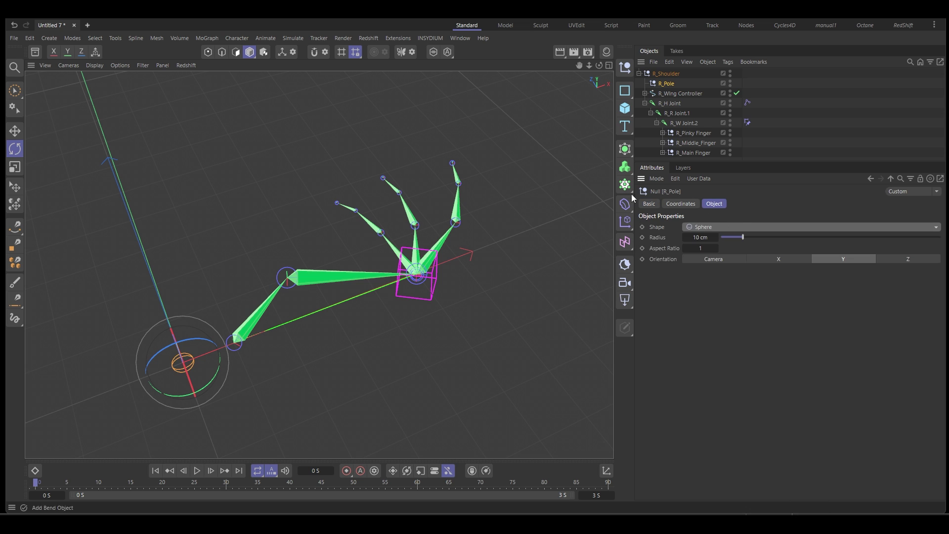
left_click(648, 203)
left_click(717, 286)
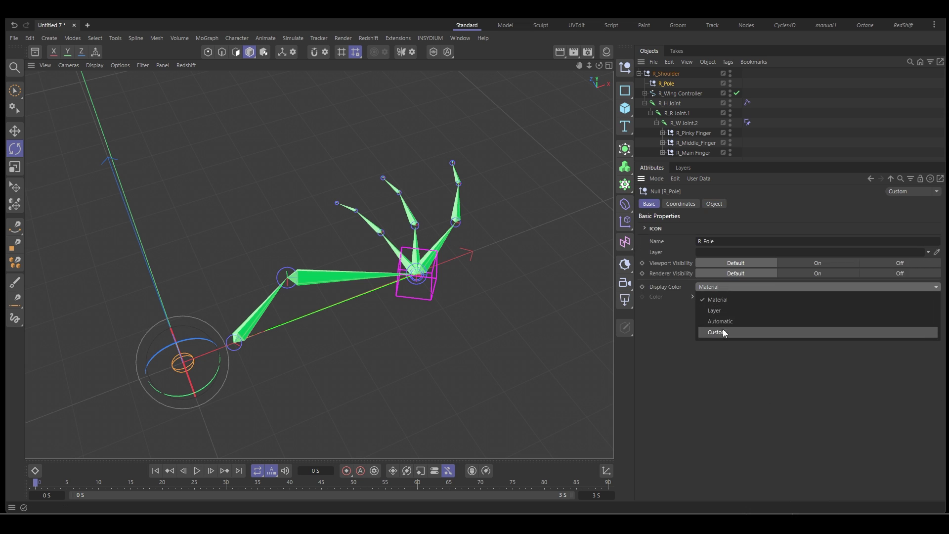
left_click(724, 322)
left_click(711, 296)
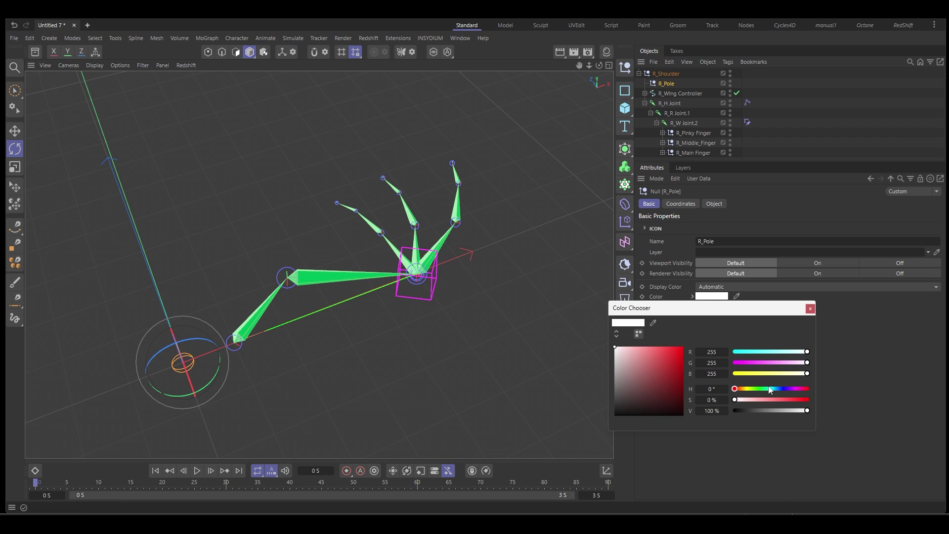
left_click_drag(735, 388, 777, 389)
left_click_drag(650, 345, 664, 347)
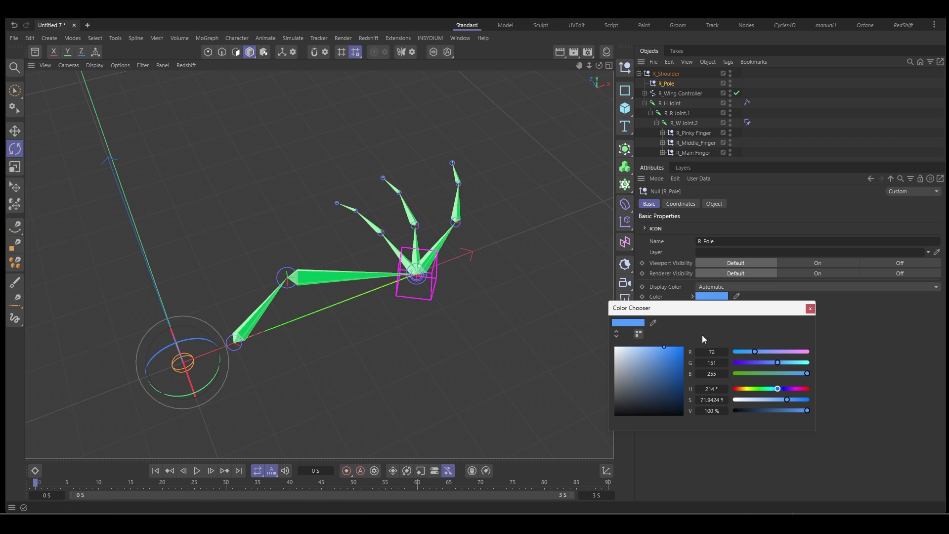
Step: Move R_Pole up and out above the elbow, orbiting to check its placement
left_click(809, 309)
key("e")
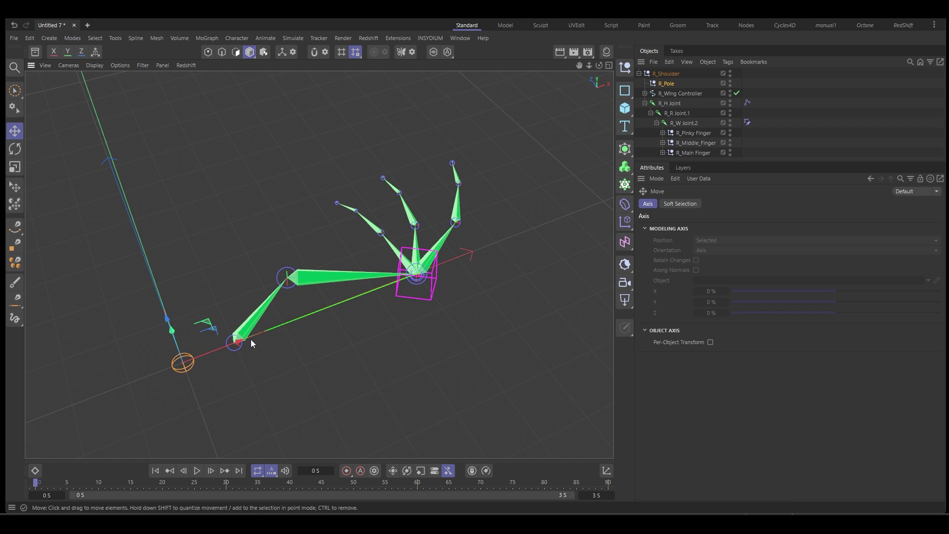
left_click_drag(250, 339, 366, 312)
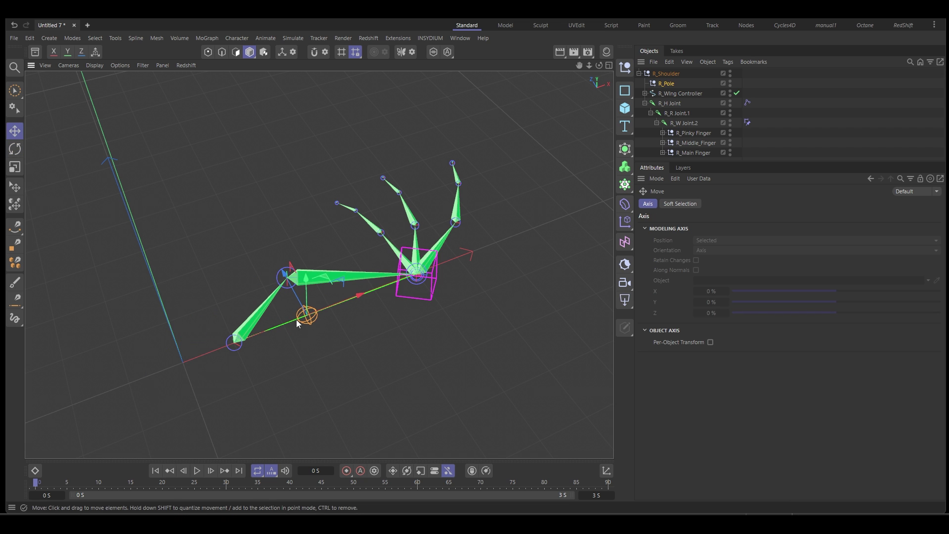
left_click_drag(304, 315, 243, 168)
left_click_drag(270, 256, 312, 289, "alt")
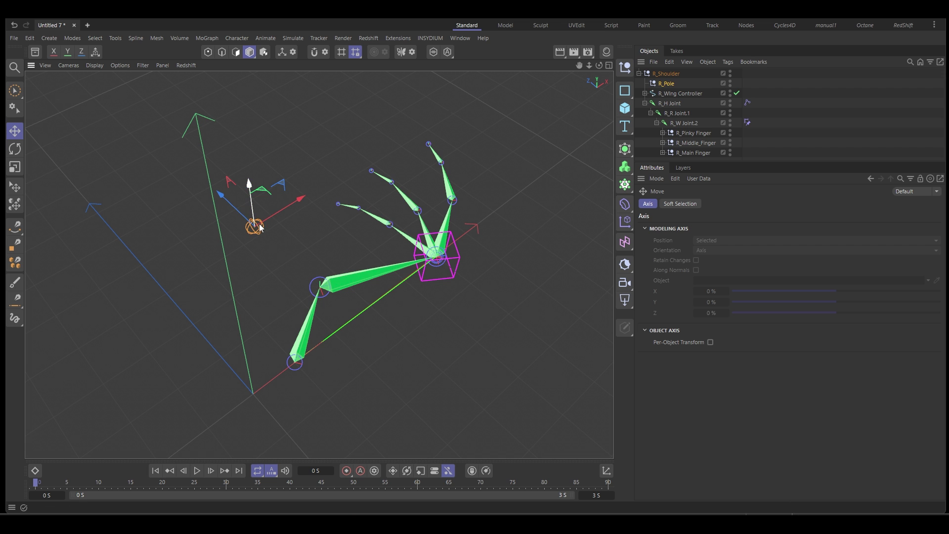
left_click_drag(326, 301, 428, 284, "alt")
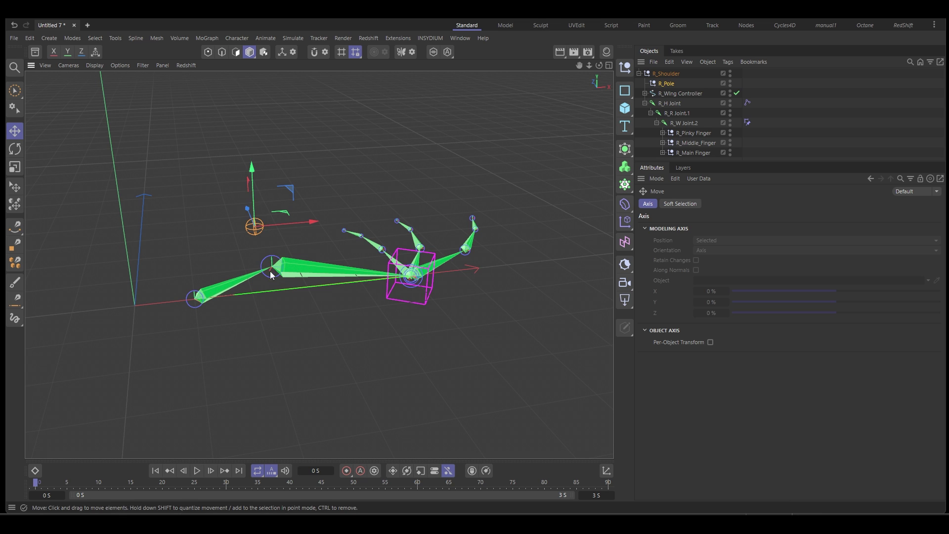
left_click_drag(298, 277, 291, 298, "alt")
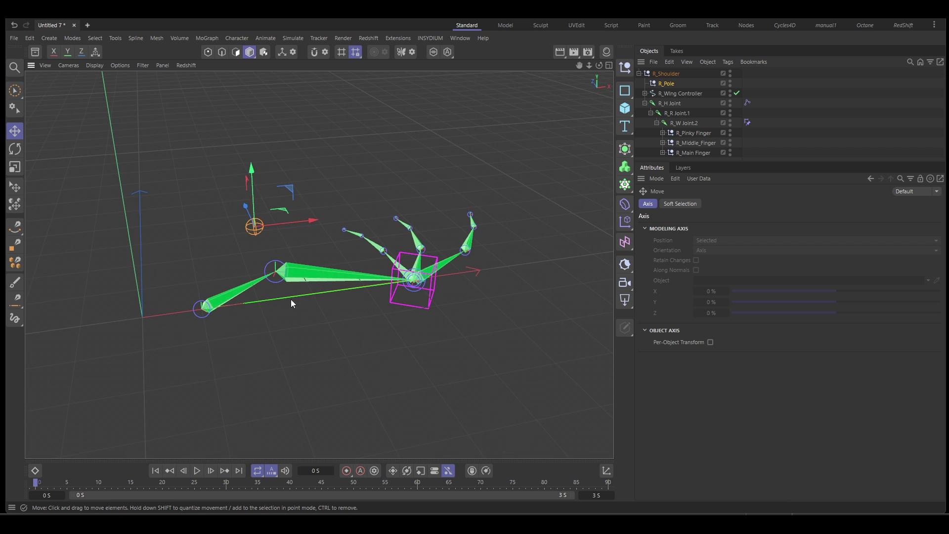
Step: Set R_Pole as the pole object on the arm's IK tag
left_click(747, 103)
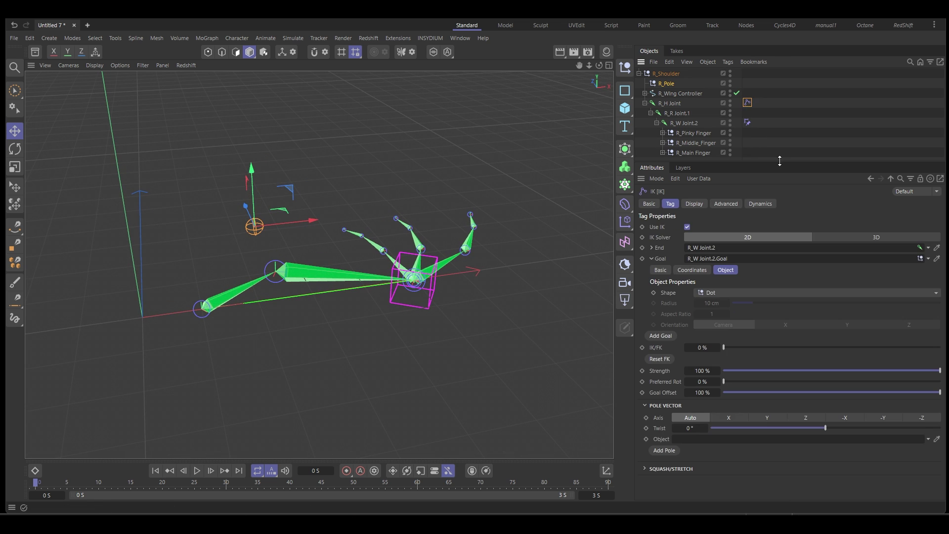
left_click_drag(780, 160, 782, 133)
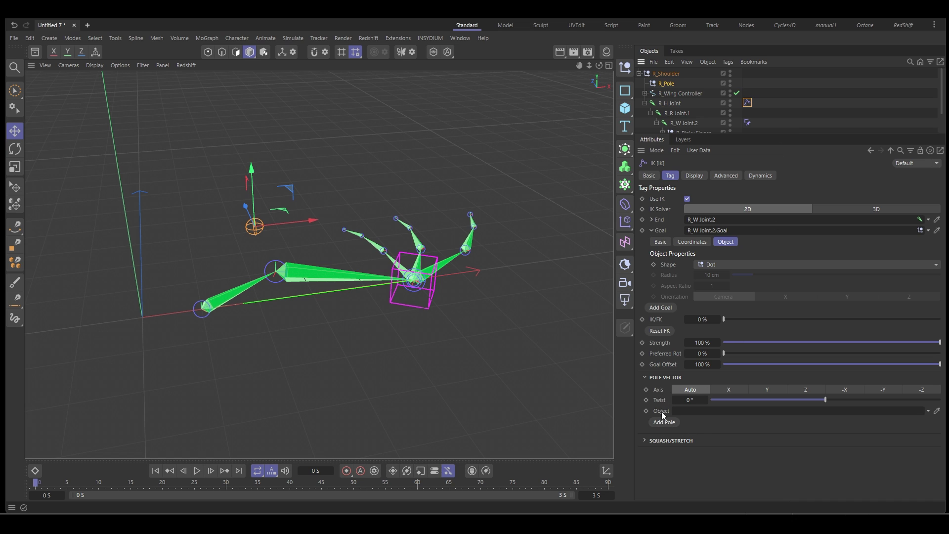
left_click_drag(666, 84, 712, 412)
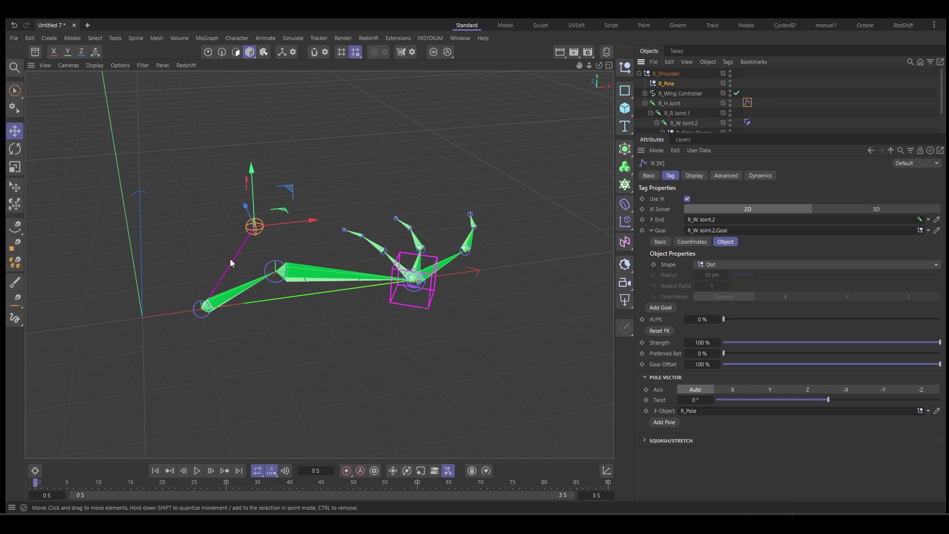
left_click_drag(293, 324, 294, 332, "alt")
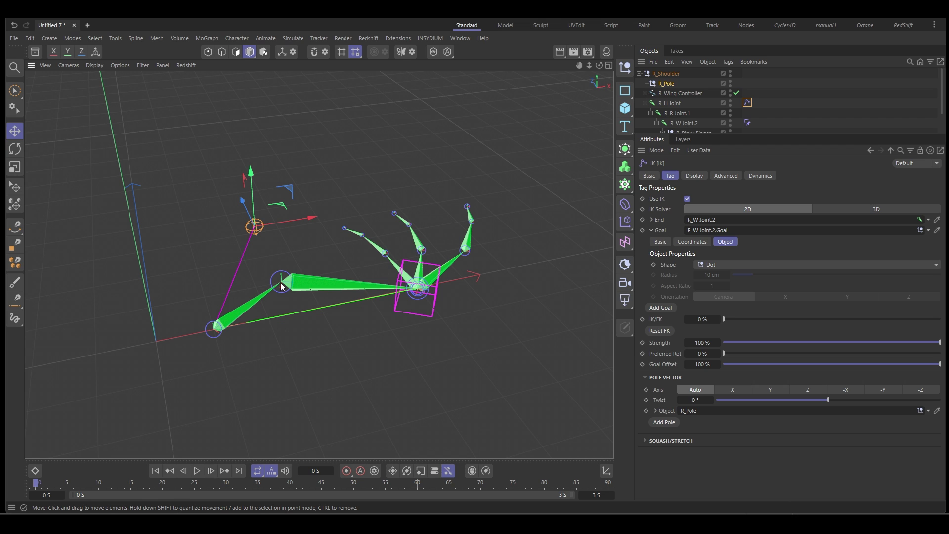
Step: Set the arm IK's Pole Vector display to draw from Joint instead of Root
left_click(697, 176)
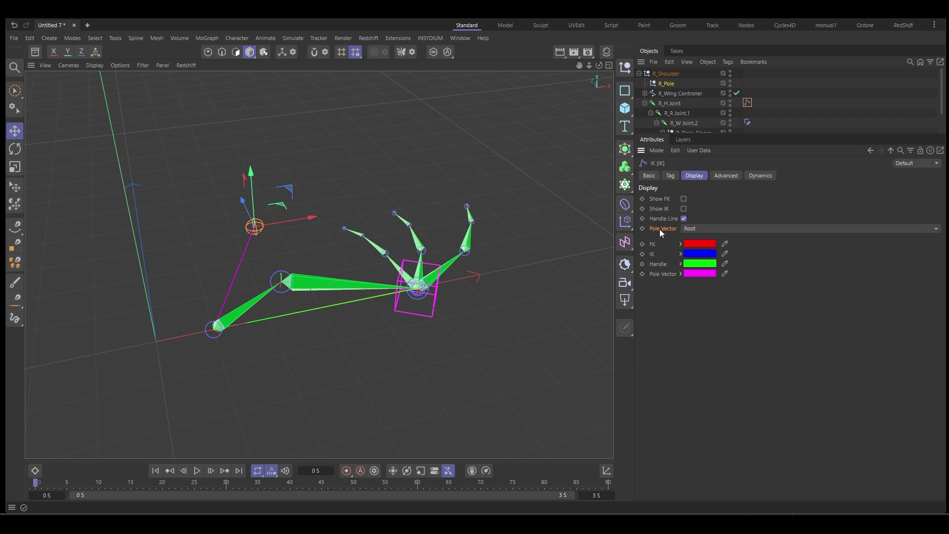
left_click(727, 229)
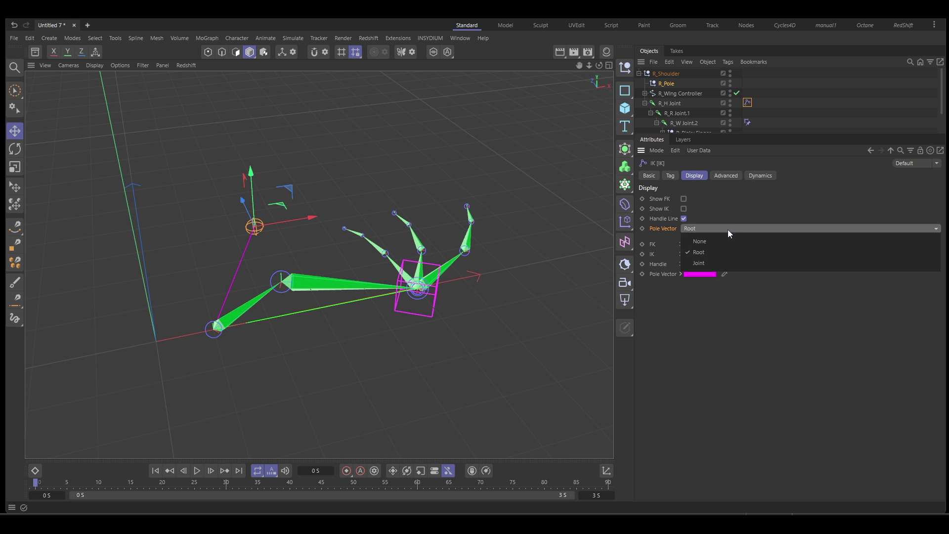
left_click(721, 264)
left_click_drag(267, 298, 303, 282, "alt")
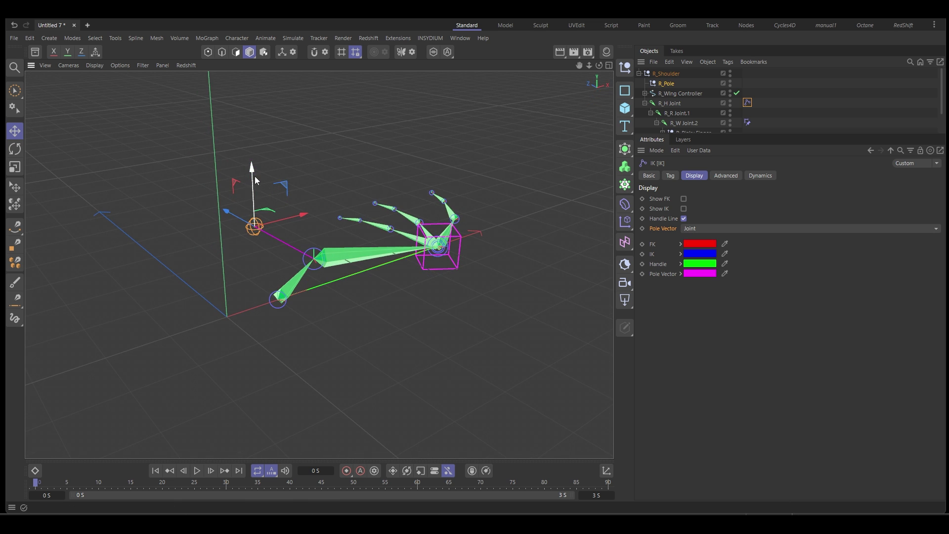
Step: Lower R_Pole and move R_Wing Controller to test the arm bending
left_click_drag(253, 173, 275, 187)
left_click_drag(336, 242, 402, 302, "alt")
left_click(402, 296)
left_click_drag(434, 332, 387, 304)
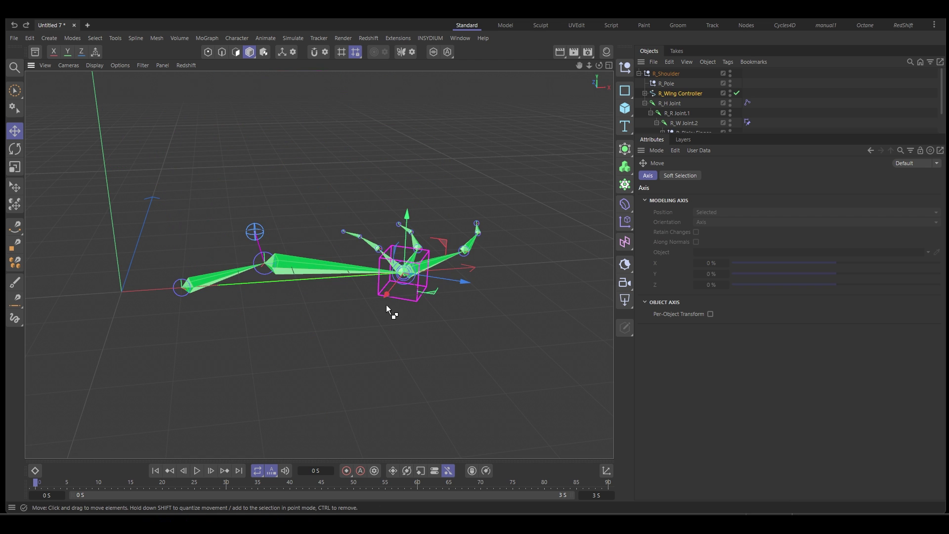
Step: Enlarge the object list and expand the main, middle and pinky finger joint chains
left_click(785, 112)
left_click_drag(358, 254, 171, 296, "alt")
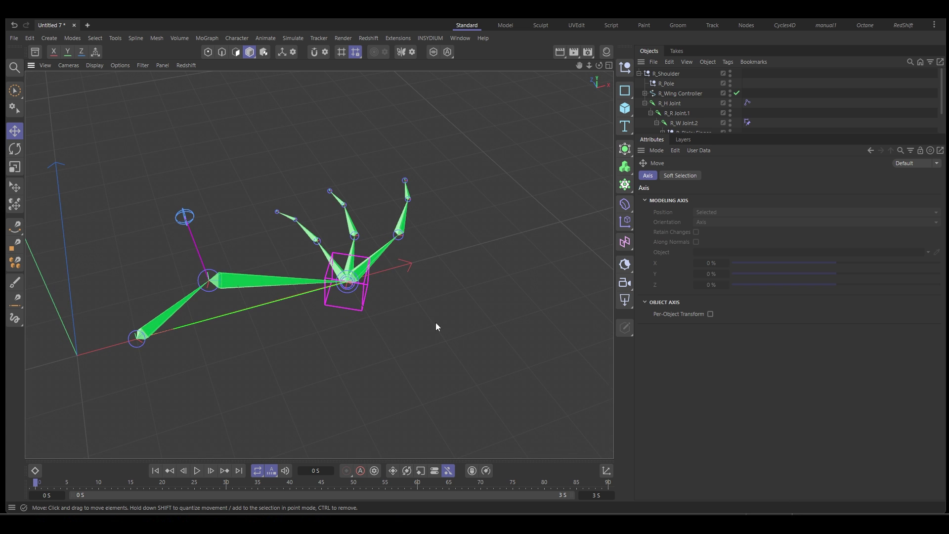
left_click_drag(435, 327, 410, 341, "alt")
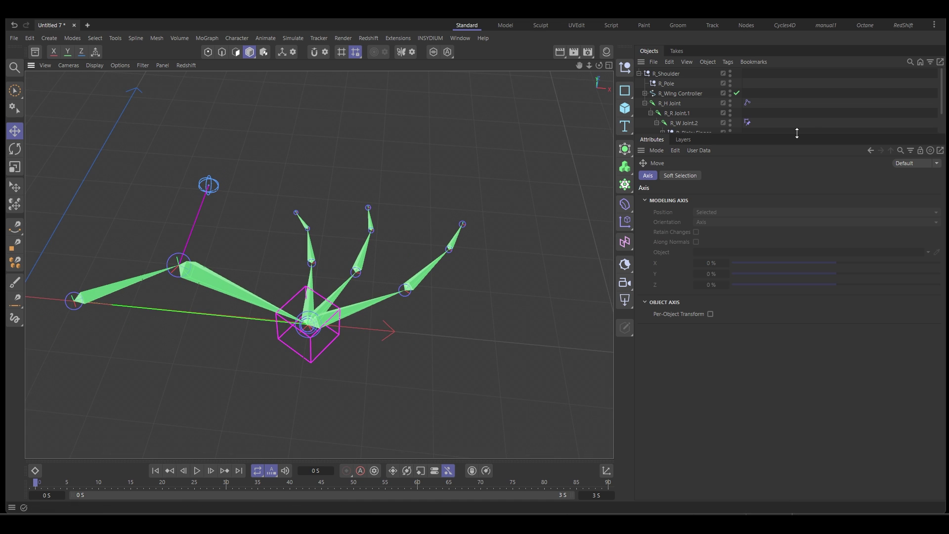
left_click_drag(797, 133, 794, 215)
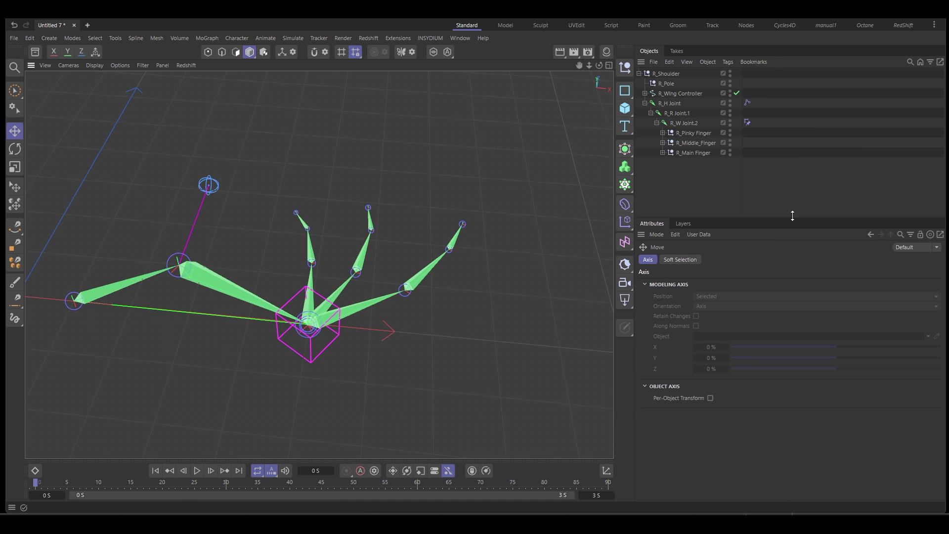
left_click(662, 152)
left_click(662, 143)
left_click(662, 133)
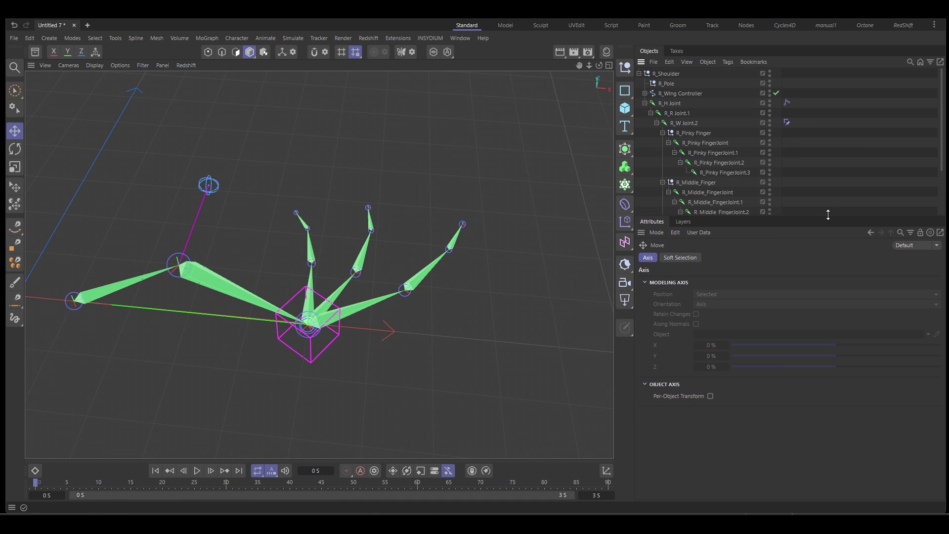
left_click_drag(828, 215, 821, 280)
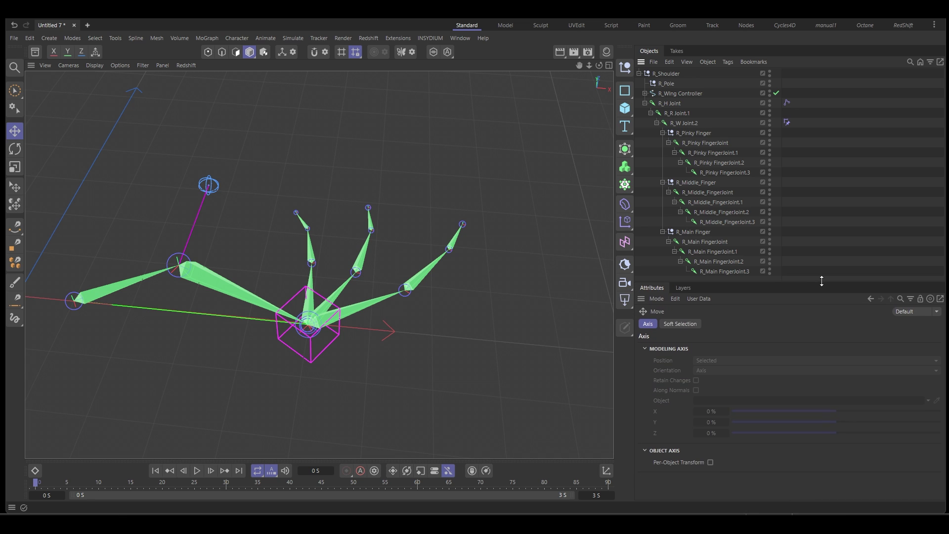
Step: Create an IK chain on the main finger, test its goal, then delete the goal null
left_click(716, 243)
left_click(730, 271, "ctrl")
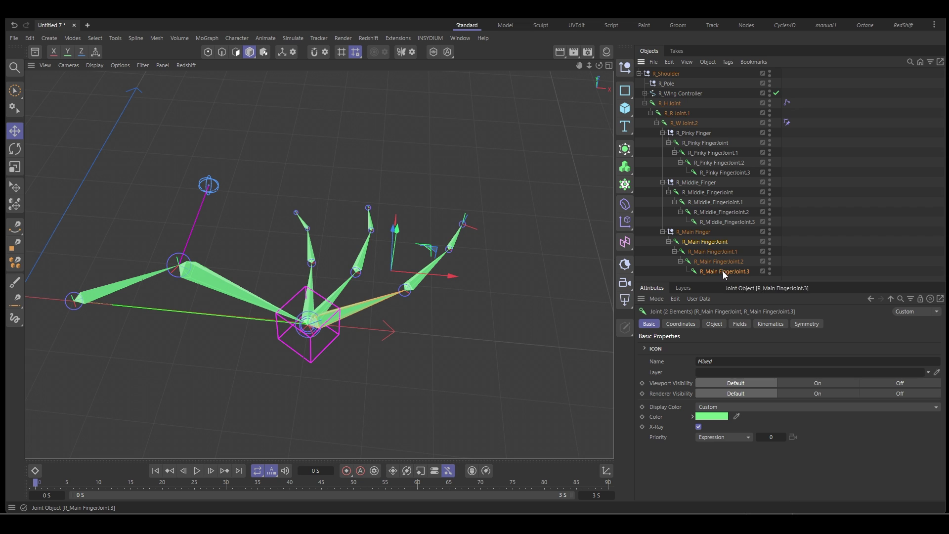
left_click(238, 38)
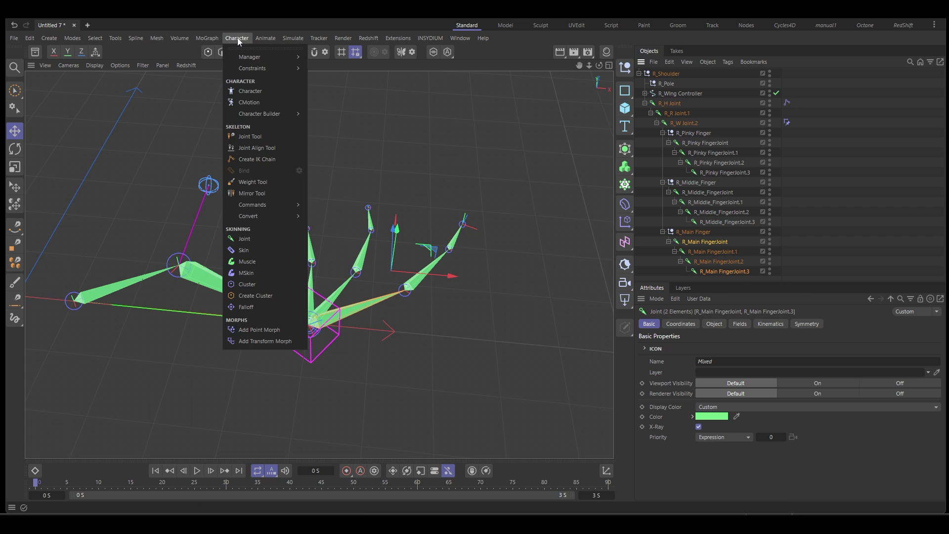
left_click(254, 160)
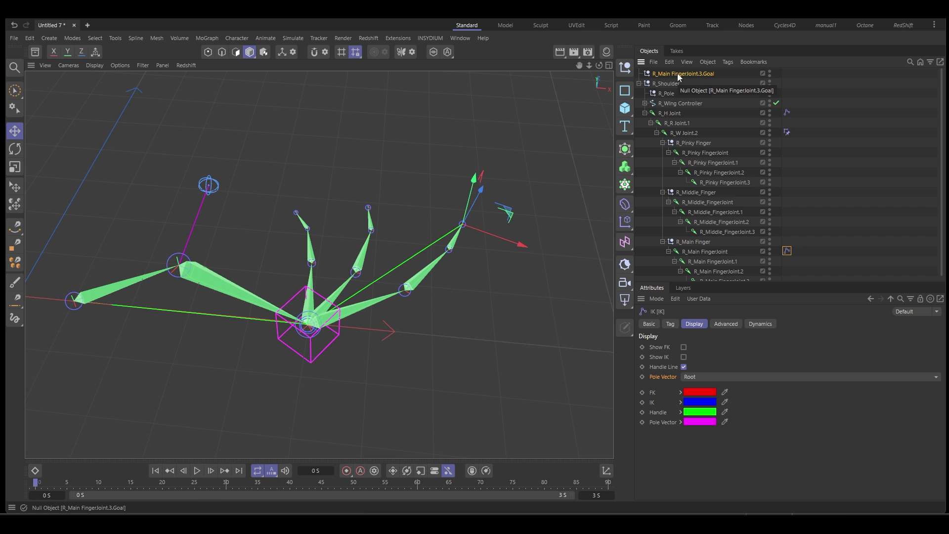
left_click(702, 74)
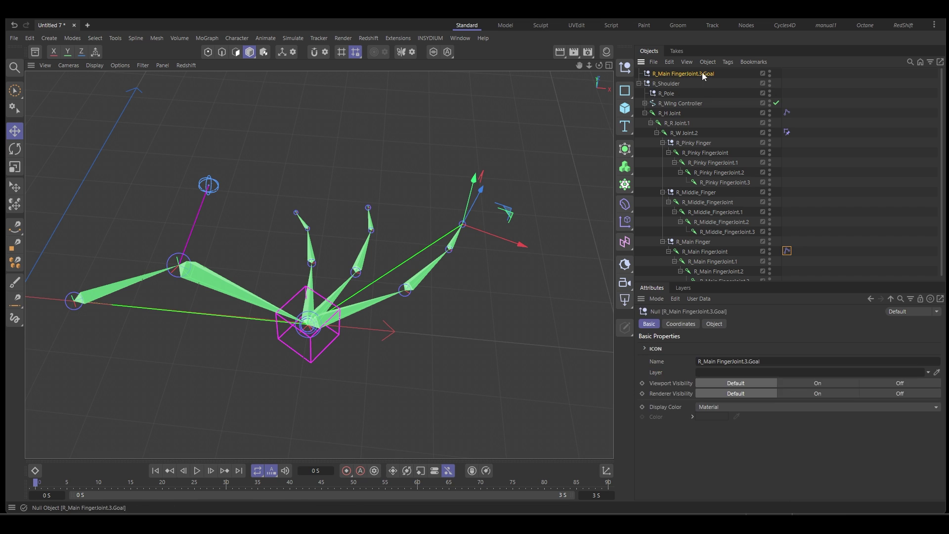
left_click_drag(467, 304, 435, 309, "alt")
left_click_drag(456, 214, 454, 210)
key("Delete")
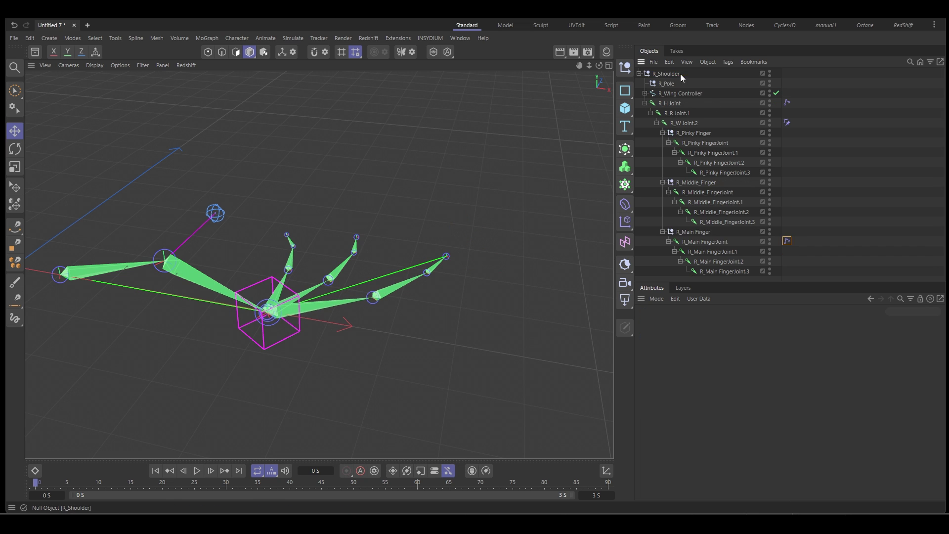
Step: Create an IK chain on the middle finger and delete its goal null
left_click(717, 194)
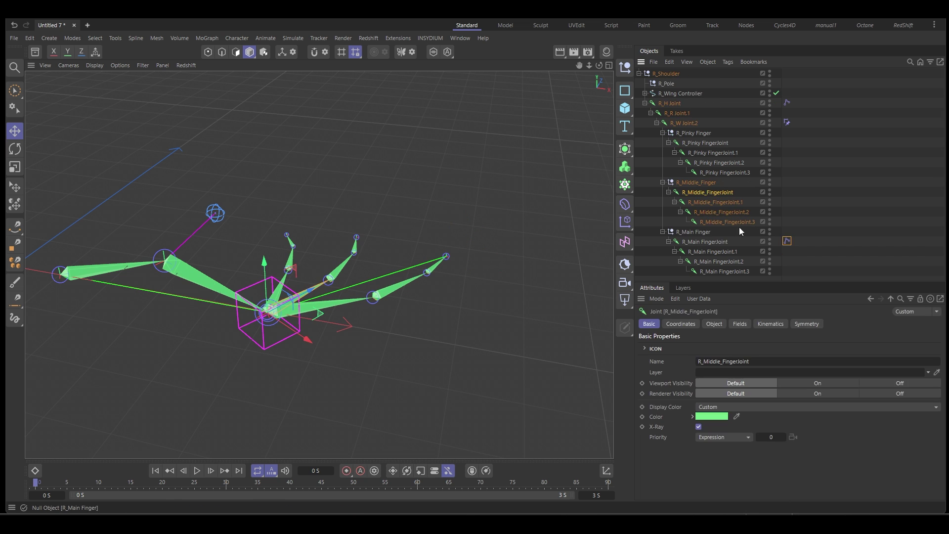
left_click(736, 223, "ctrl")
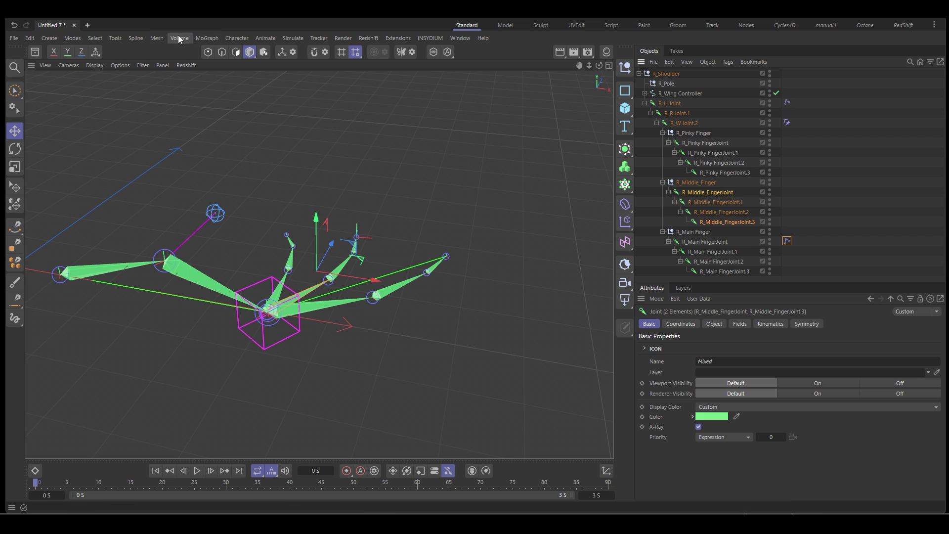
left_click(236, 38)
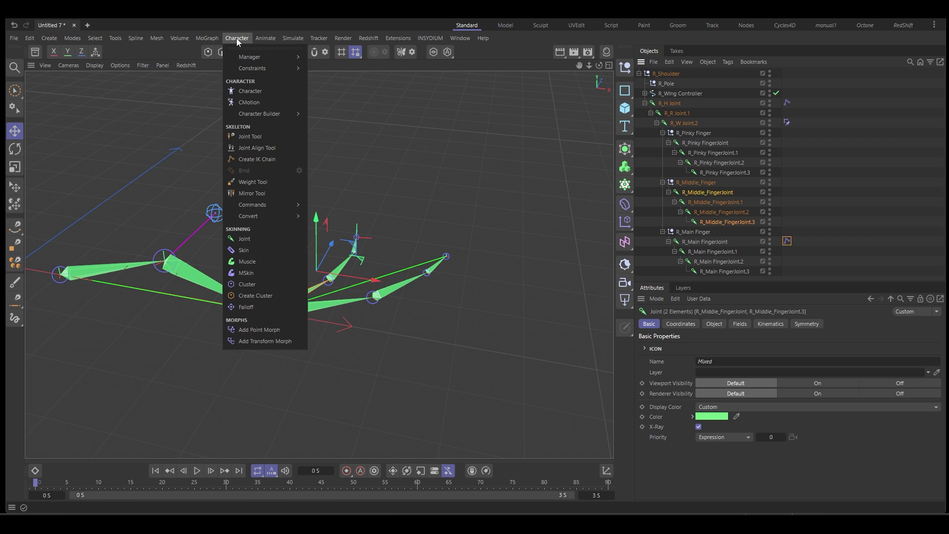
left_click(261, 160)
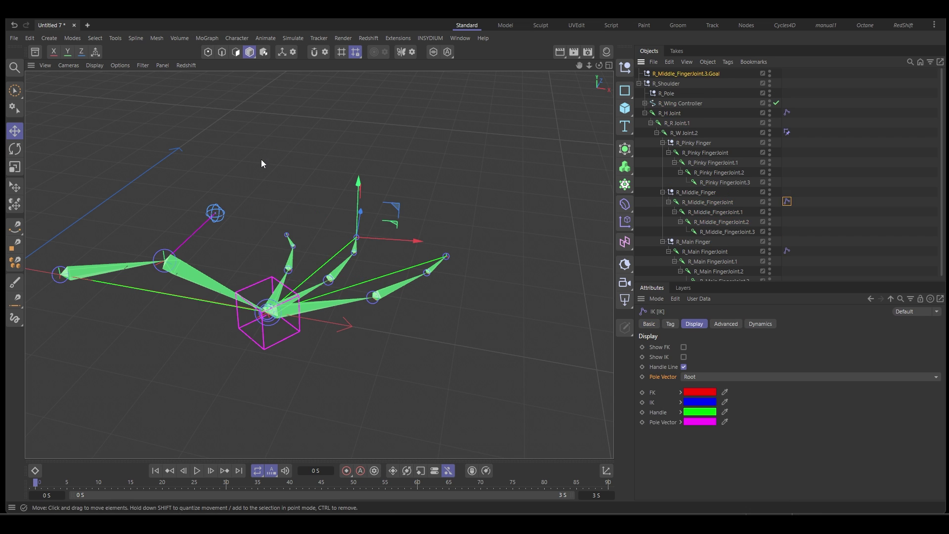
left_click(685, 74)
key("Delete")
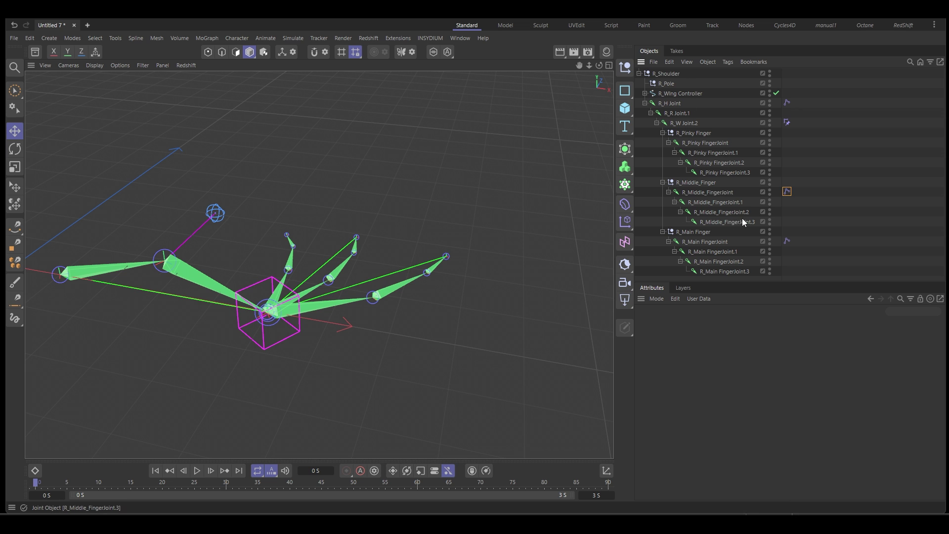
Step: Create an IK chain on the pinky finger, delete its goal null, and collapse the chain
left_click(699, 142)
left_click(731, 173, "ctrl")
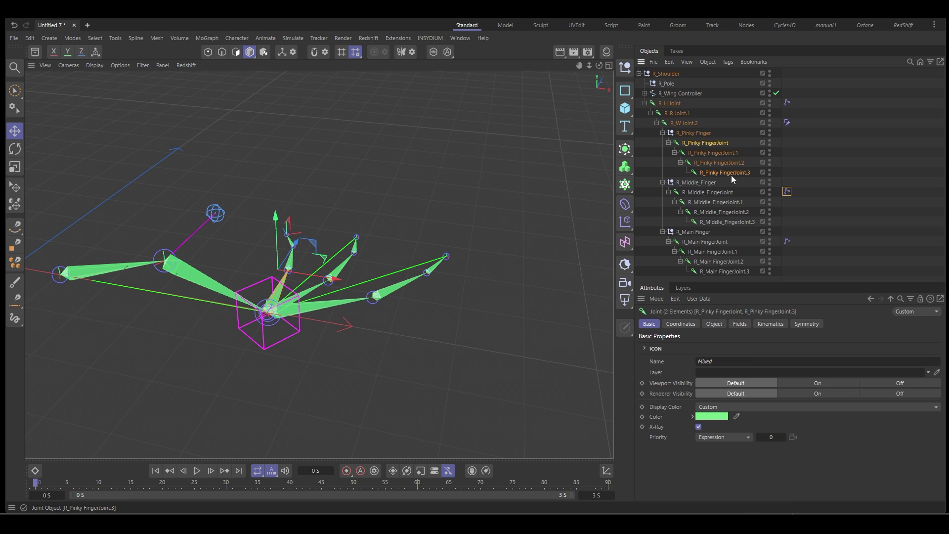
left_click(236, 38)
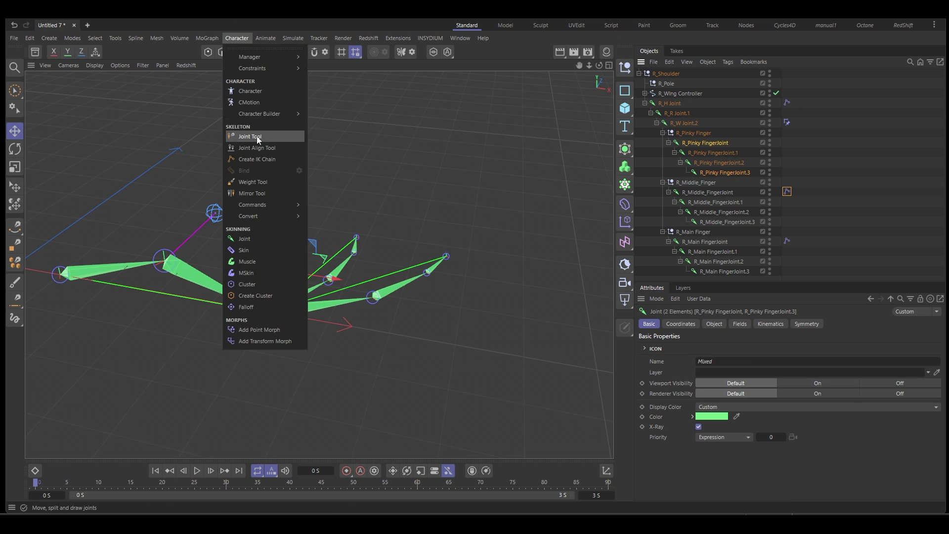
left_click(257, 159)
left_click(669, 74)
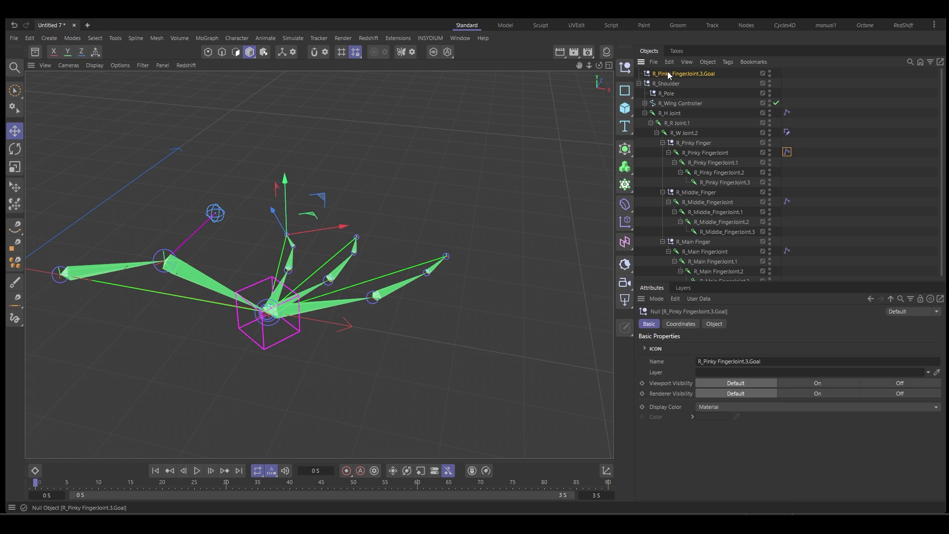
key("Delete")
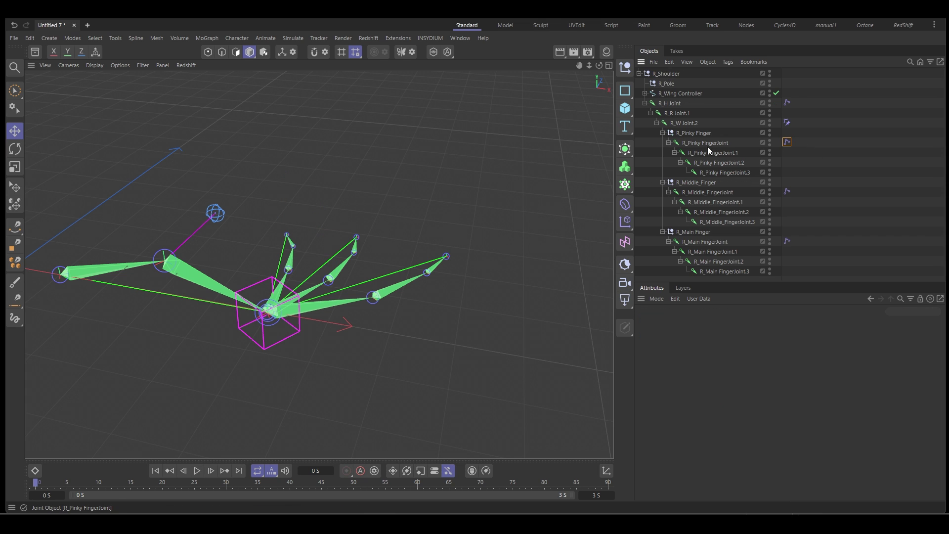
left_click(669, 143)
Step: Collapse the finger joint chains and move the wing controller to test the finger IK chains
left_click(669, 162)
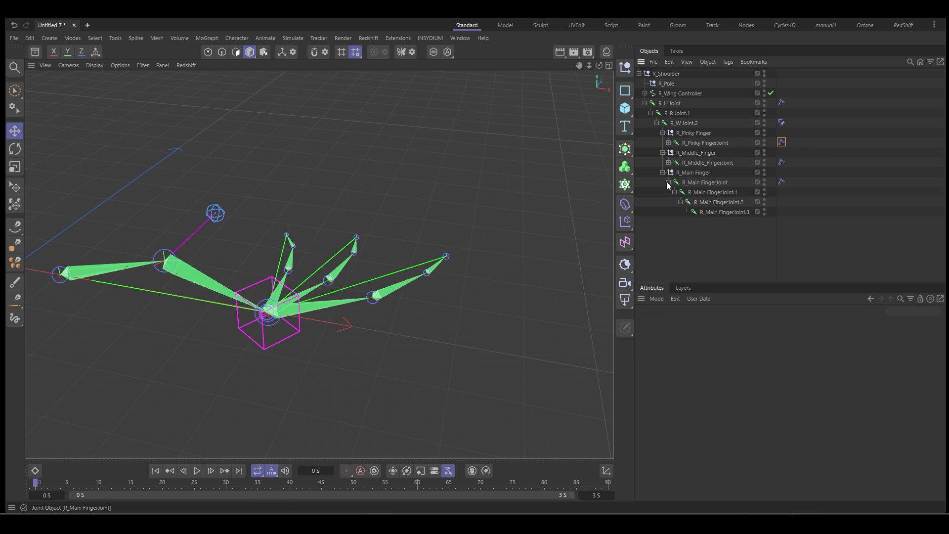
left_click(668, 182)
left_click_drag(785, 140, 762, 187)
left_click_drag(381, 324, 407, 313, "alt")
left_click(284, 315)
left_click_drag(352, 372, 369, 340)
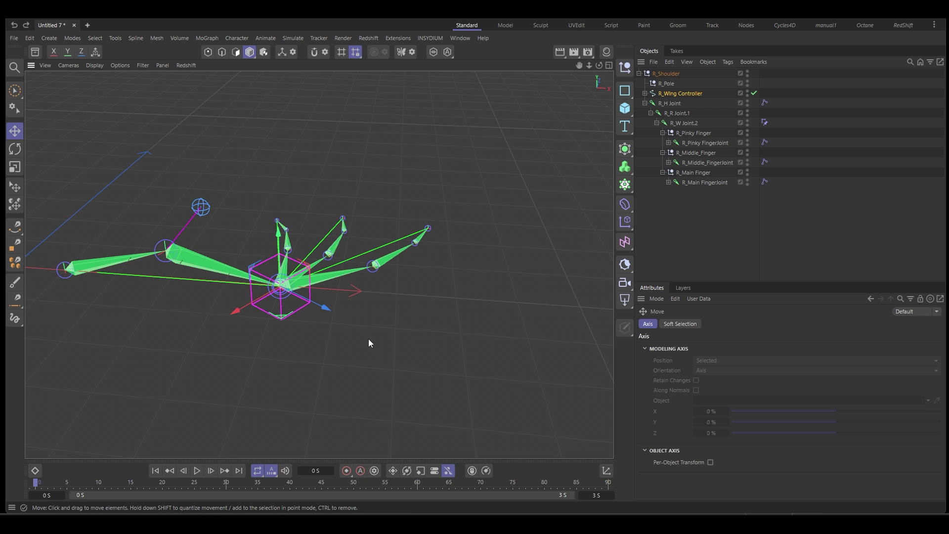
Step: Enable Dynamics on all three finger IK tags (30% Strength, 2% Drag, 100% Pos Hold)
left_click_drag(772, 140, 763, 189)
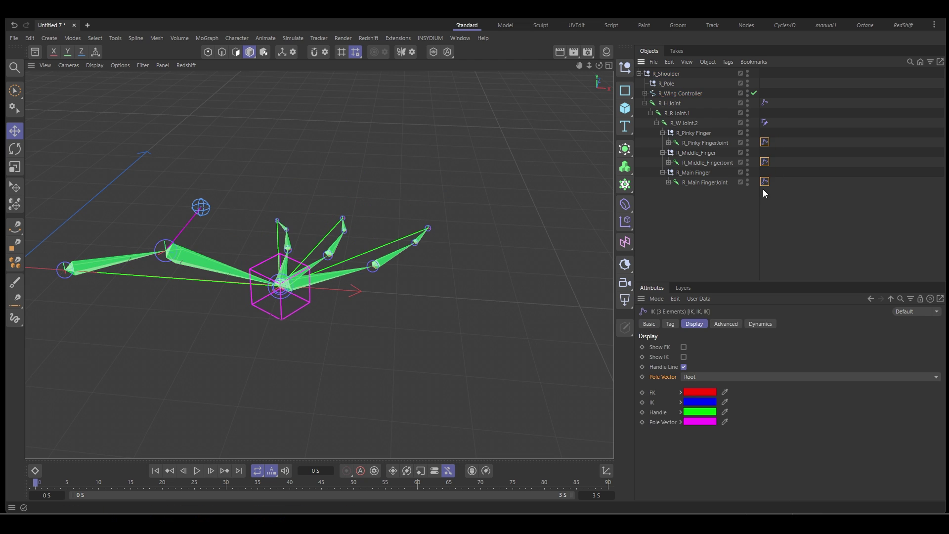
left_click(759, 323)
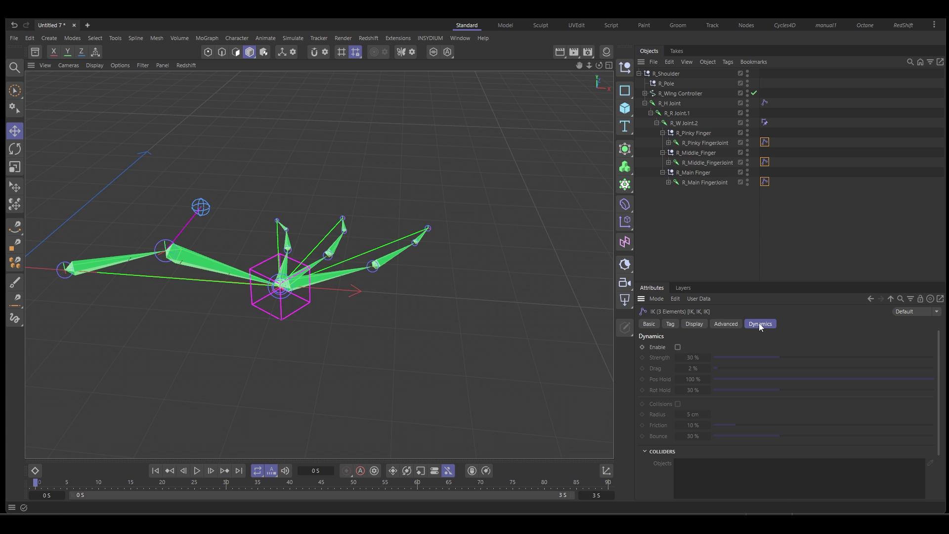
left_click(677, 347)
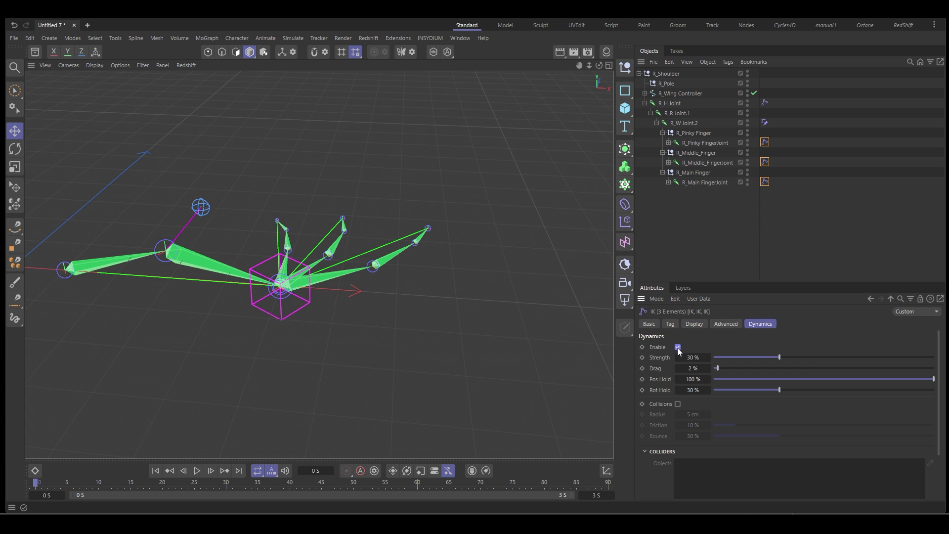
Step: Set the animation end time to 30 seconds
left_click(197, 470)
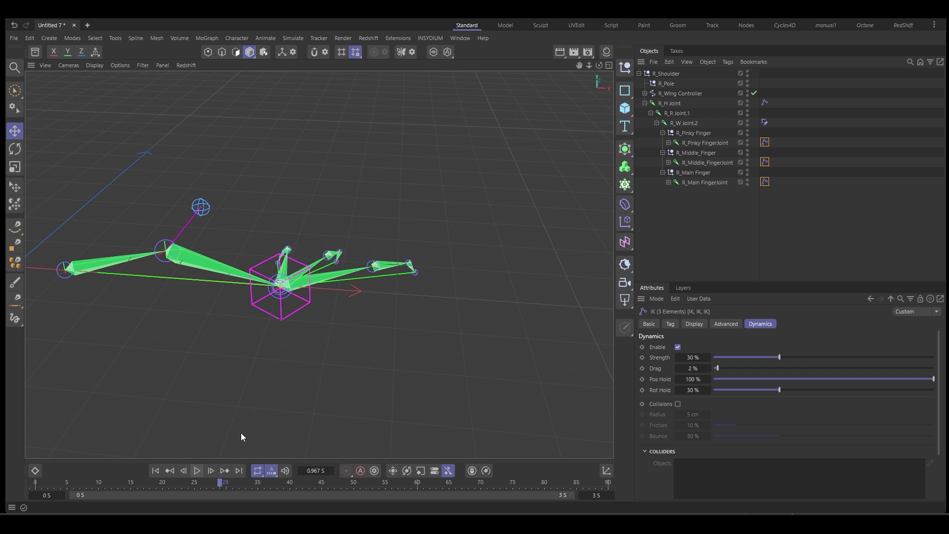
left_click_drag(241, 431, 411, 269, "alt")
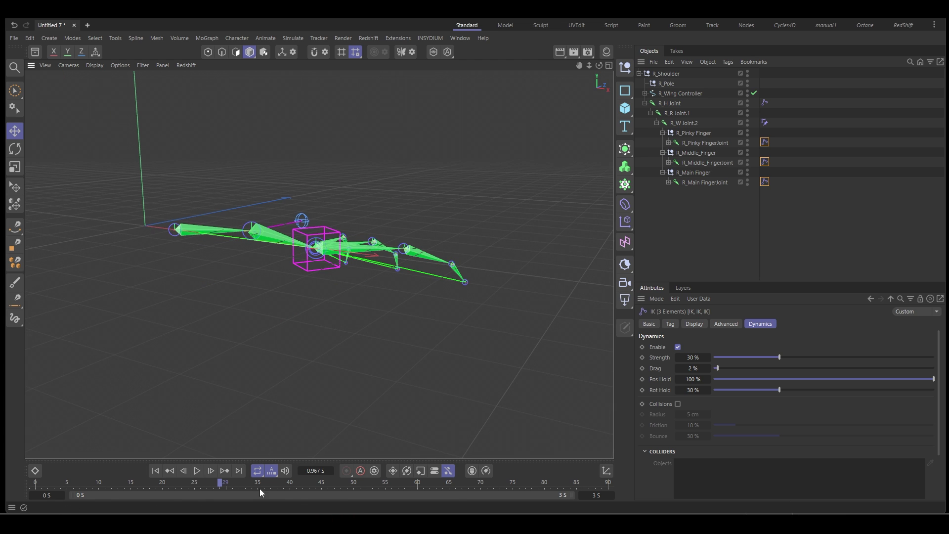
type("30")
key("Return")
Step: Raise R_Wing Controller during playback to test the dynamic fingers, then stop and rewind
left_click(197, 471)
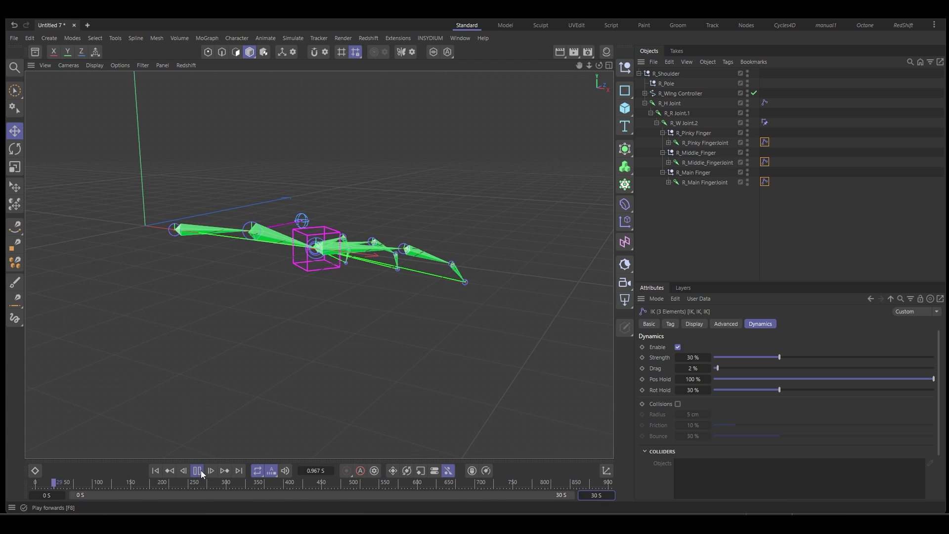
left_click(308, 269)
left_click_drag(308, 268, 319, 242)
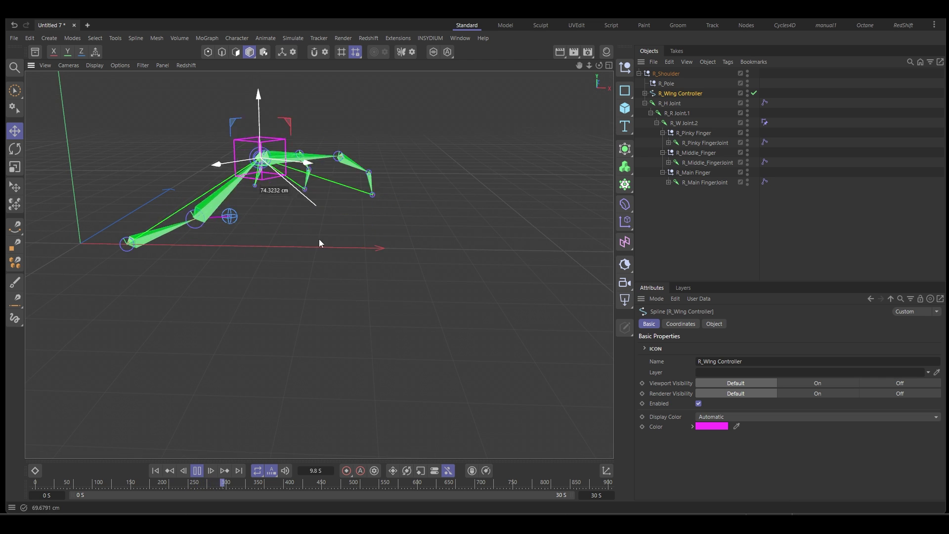
left_click(197, 471)
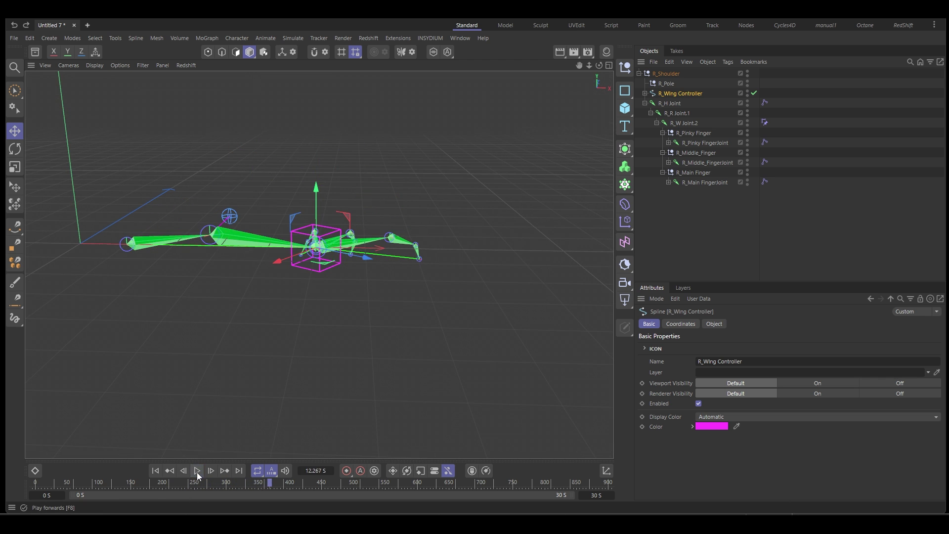
left_click(155, 470)
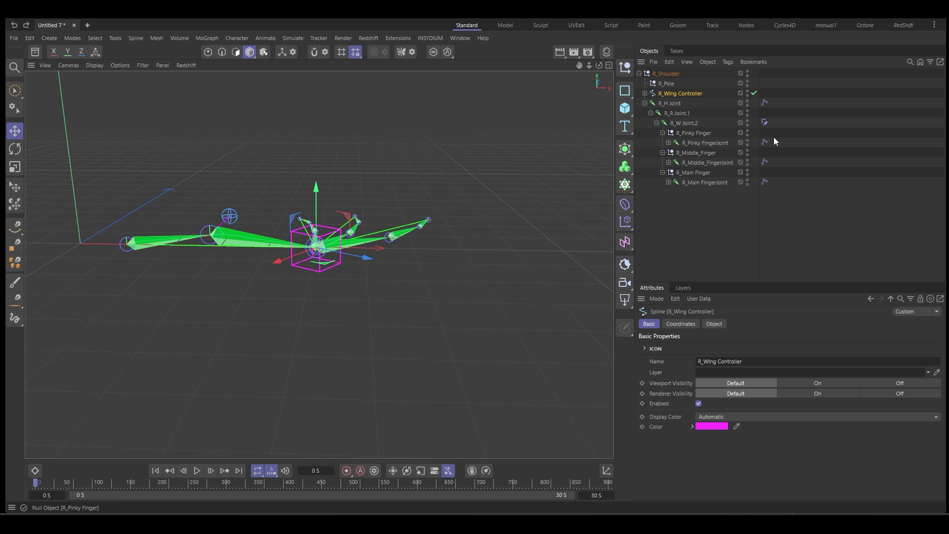
Step: Reselect the three finger IK tags and orbit closer around the wing rig
left_click_drag(773, 138, 758, 191)
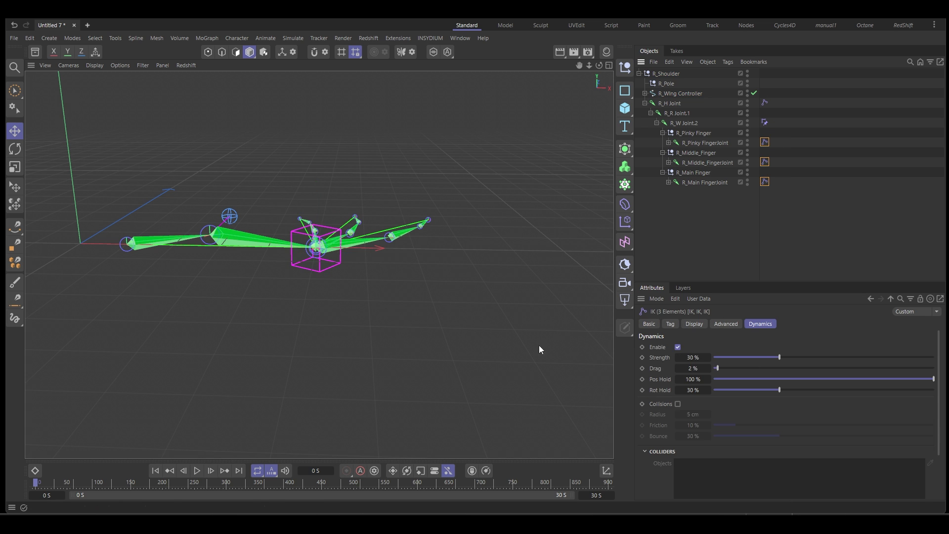
left_click_drag(539, 349, 360, 304, "alt")
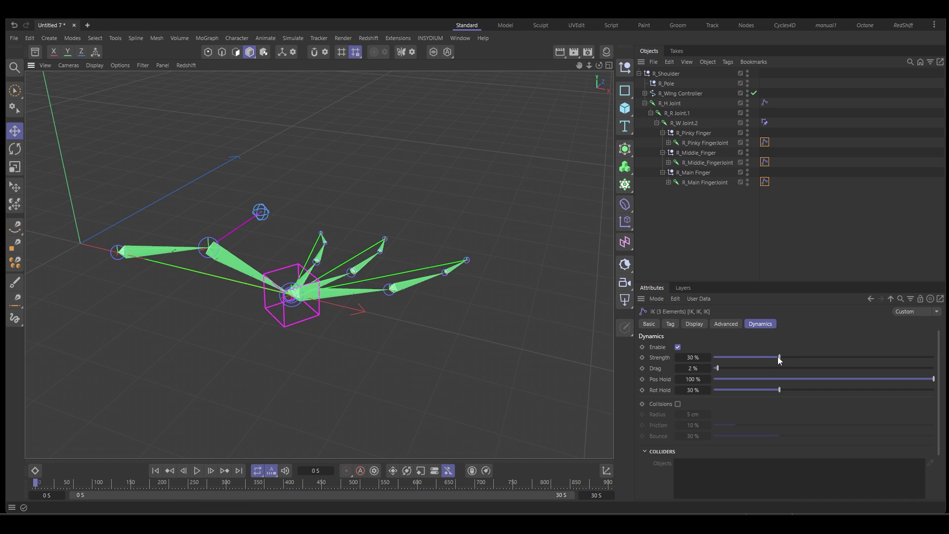
left_click_drag(303, 336, 263, 285, "alt")
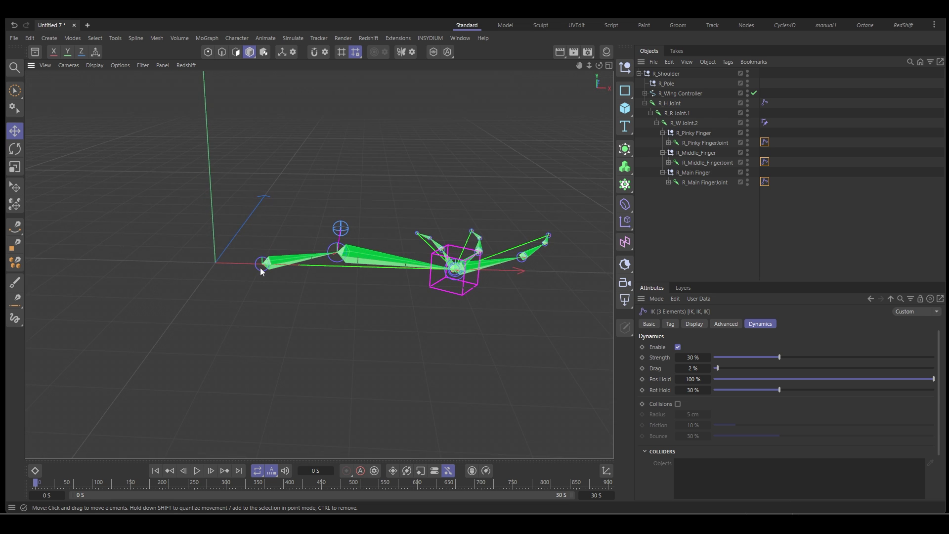
Step: Mirror R_Shoulder with the Mirror Tool, replacing R_ with L_ to create the left wing
left_click(663, 73)
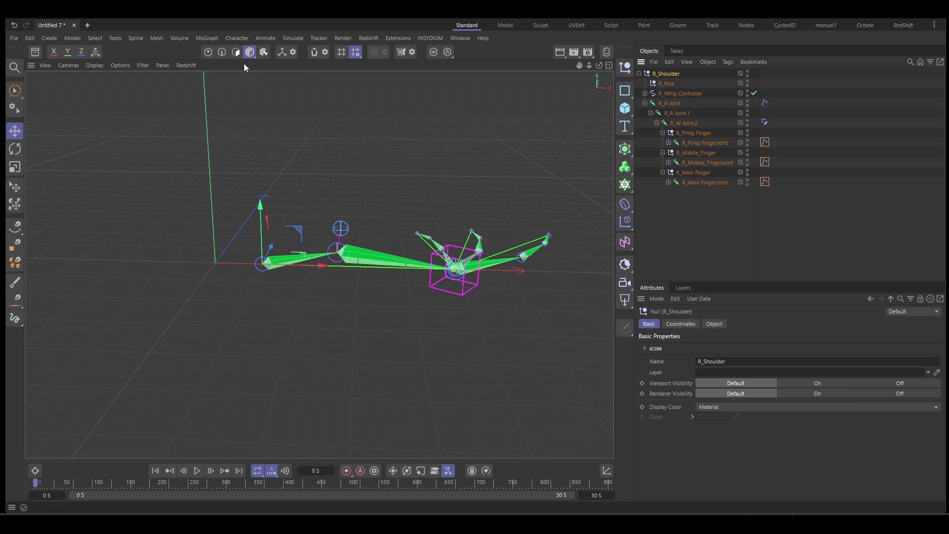
left_click(237, 38)
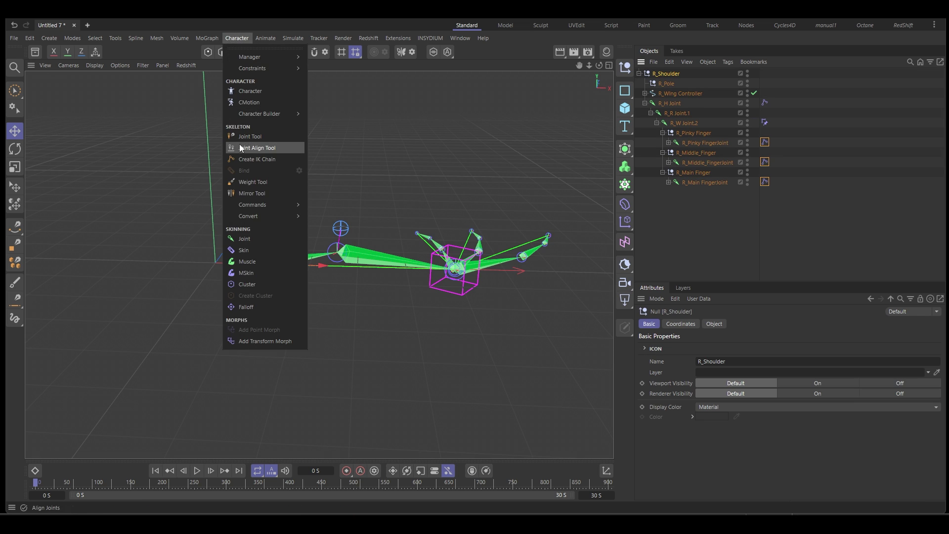
left_click(246, 194)
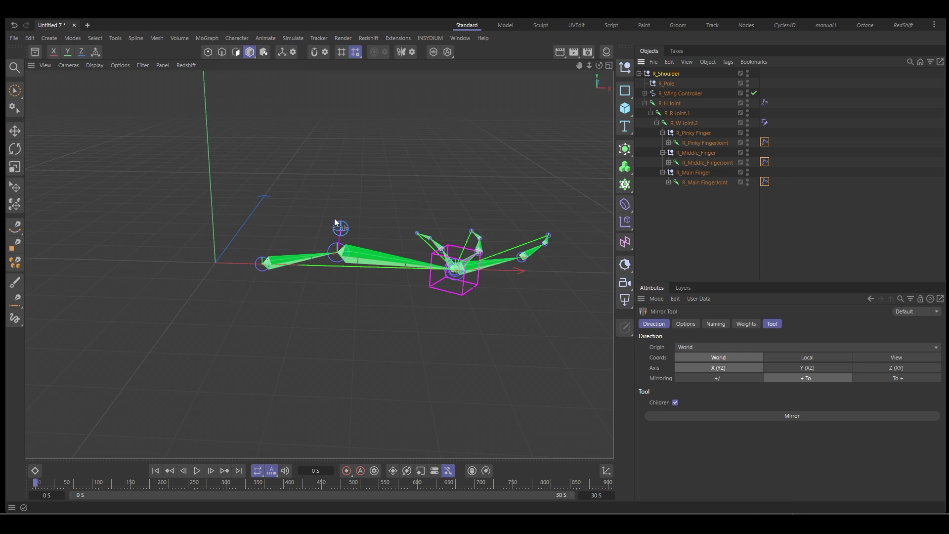
left_click_drag(705, 286, 711, 230)
left_click(716, 267)
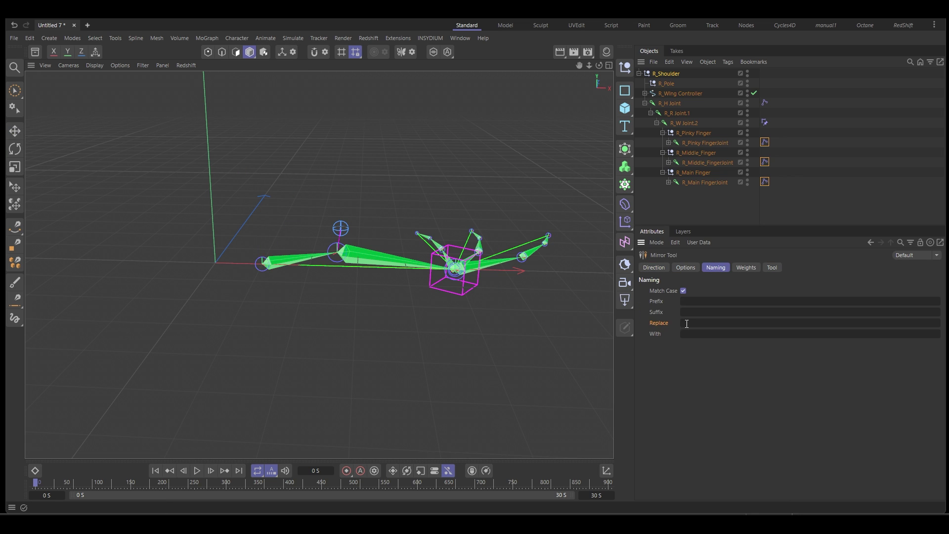
left_click(687, 323)
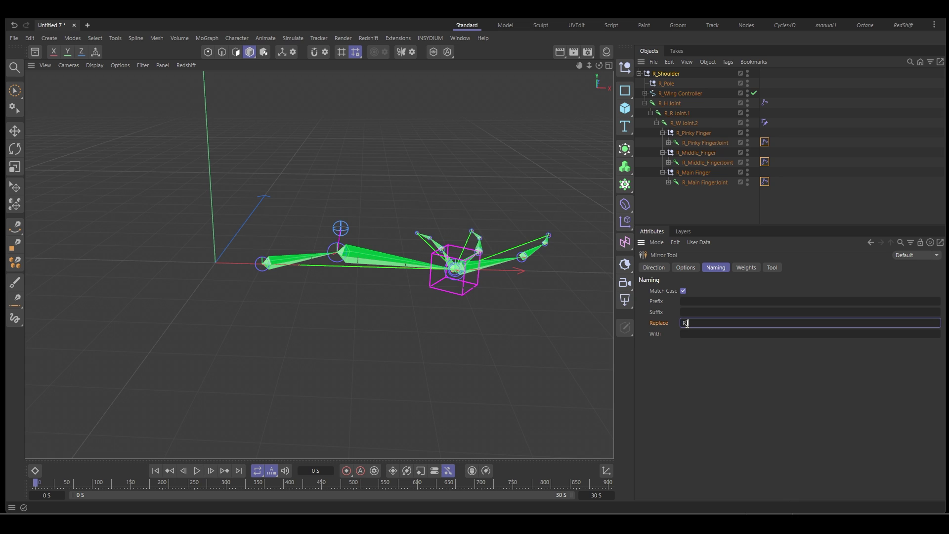
left_click(689, 334)
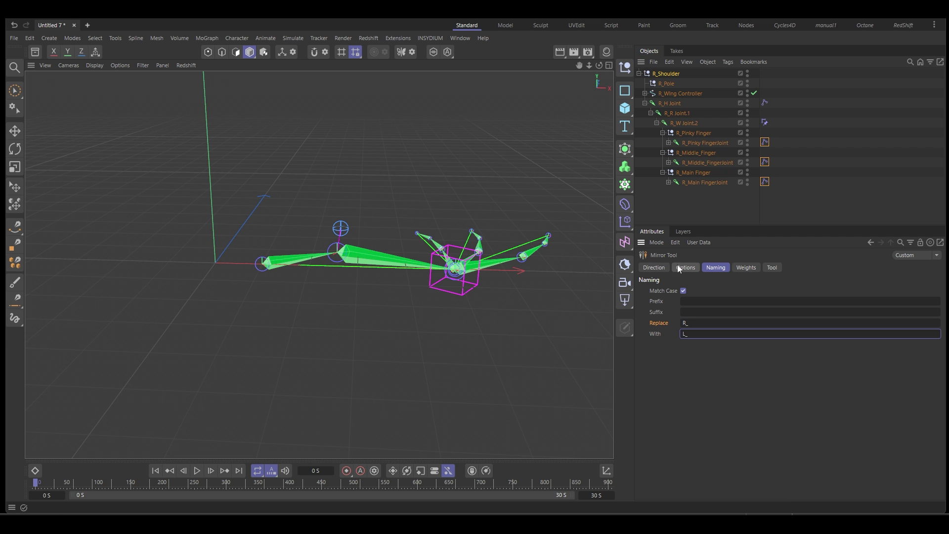
left_click(771, 268)
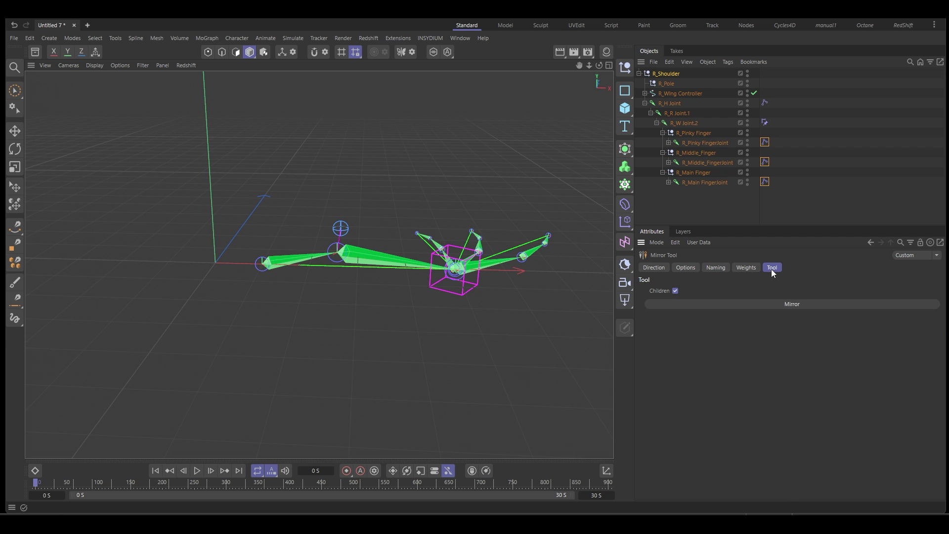
left_click(764, 304)
left_click_drag(254, 319, 455, 302, "alt")
Step: Collapse R_Shoulder and L_Shoulder and select both wing controllers with the Move tool
left_click(638, 73)
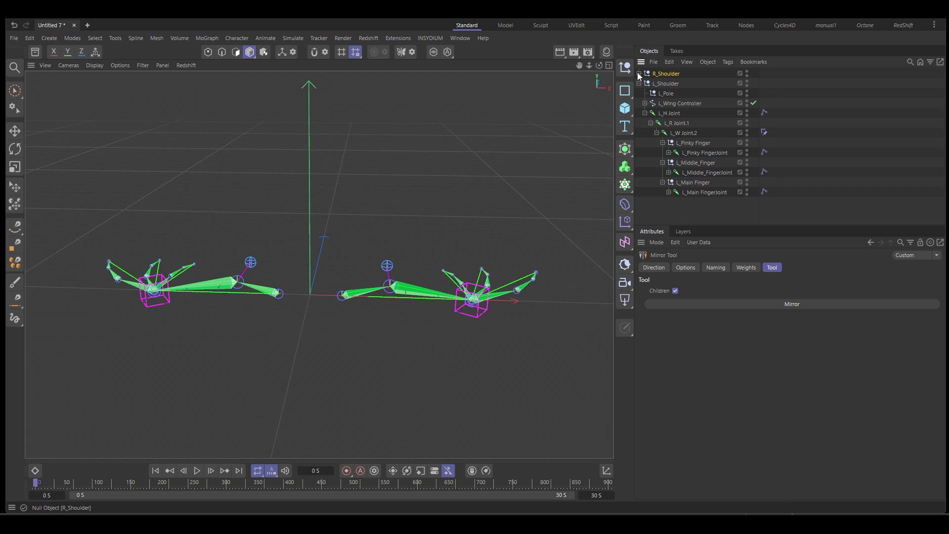
left_click(638, 83)
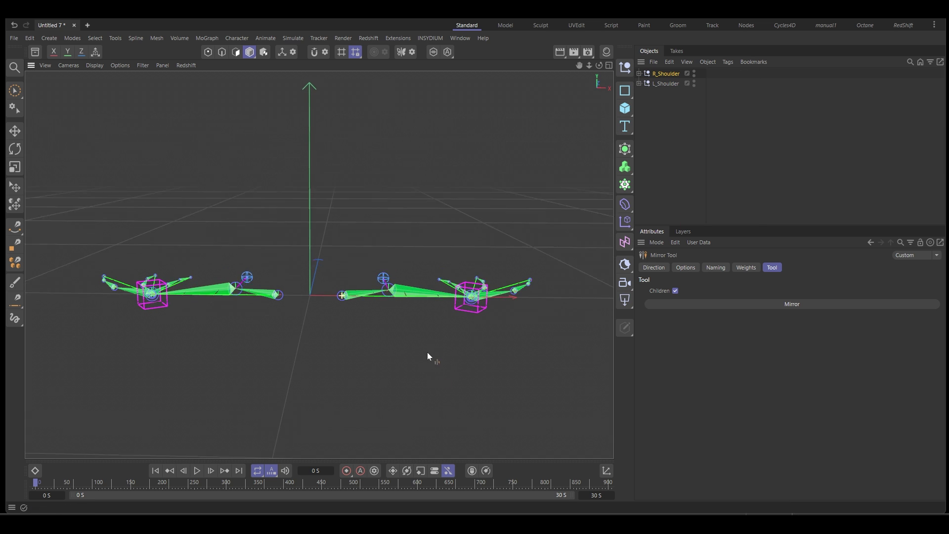
key("e")
left_click(161, 302)
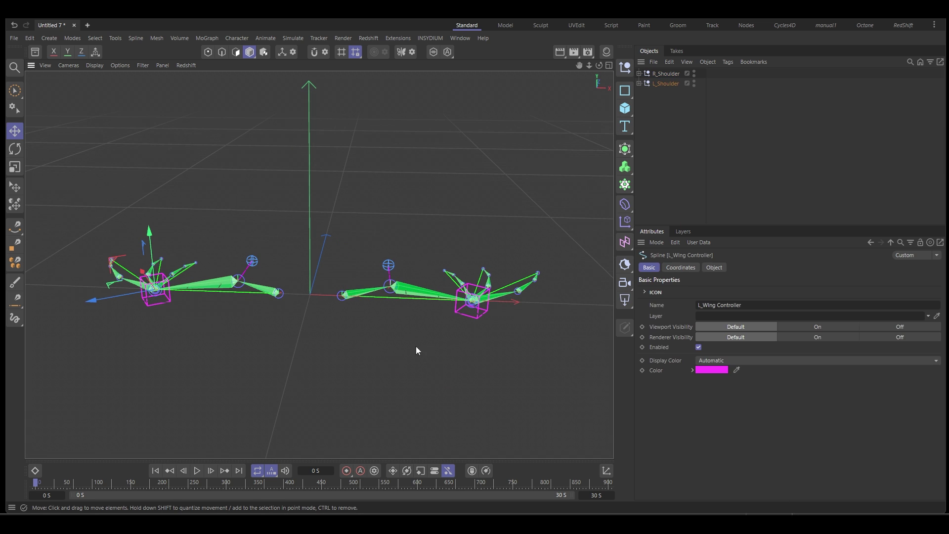
left_click(480, 318, "shift")
left_click_drag(479, 318, 305, 198, "alt")
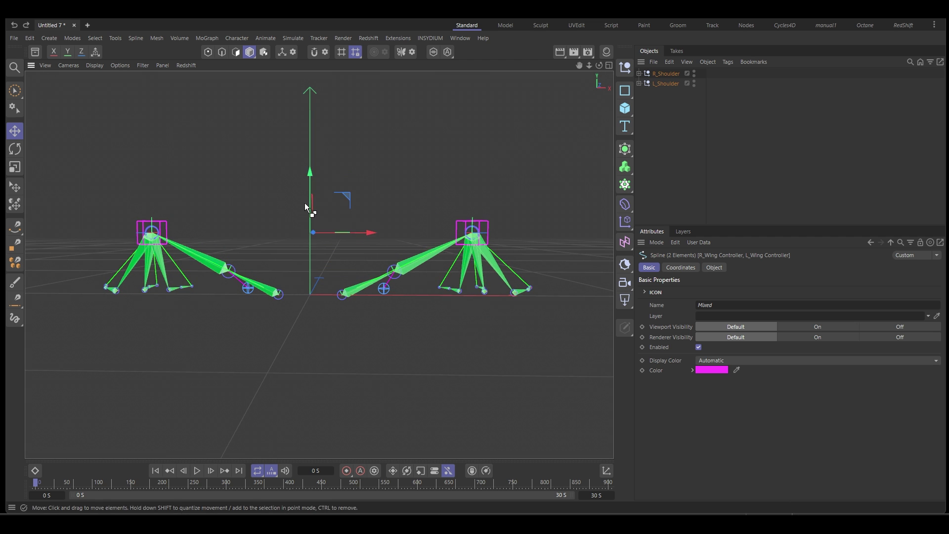
key("ctrl+z")
Step: Raise both wing controllers during playback to flap the wings, then move only R_Wing Controller
left_click(197, 471)
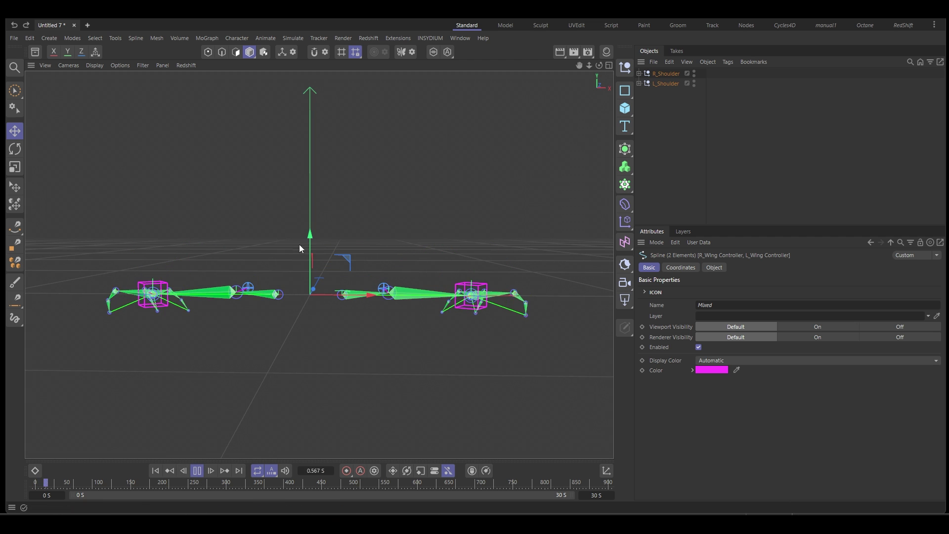
left_click_drag(310, 249, 419, 424)
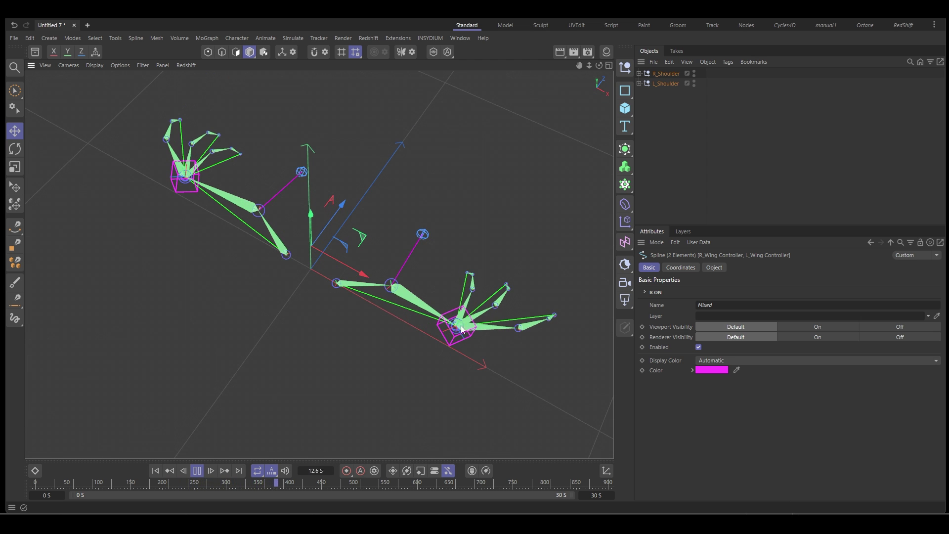
left_click_drag(438, 334, 399, 273, "alt")
left_click(462, 242)
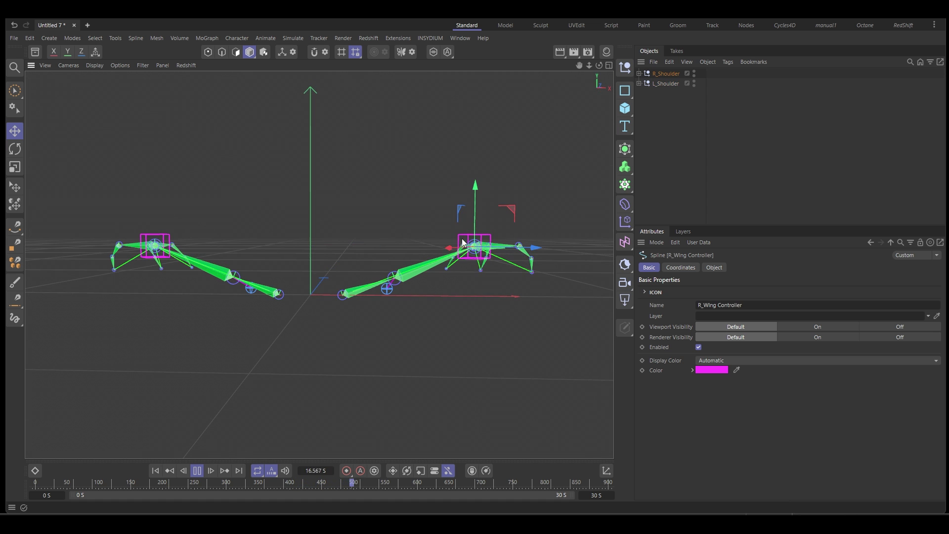
left_click_drag(462, 242, 455, 307)
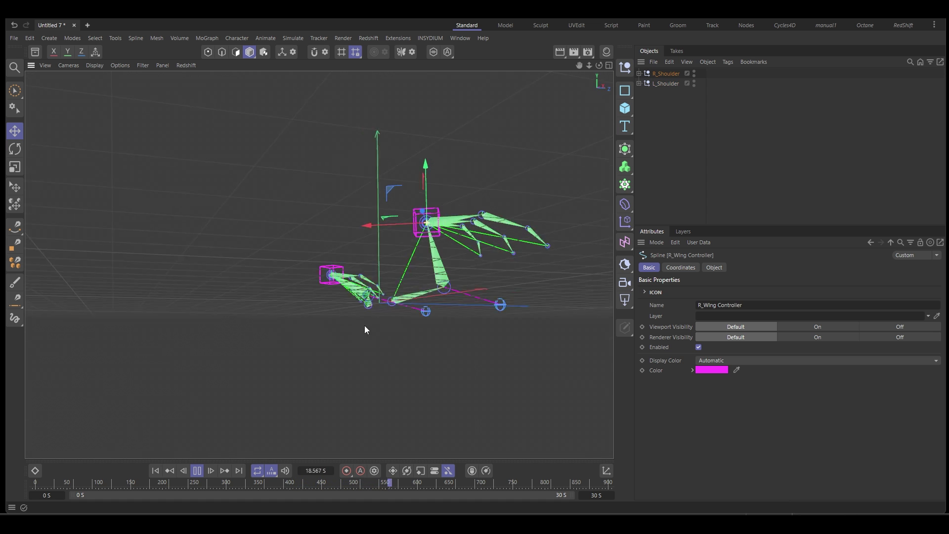